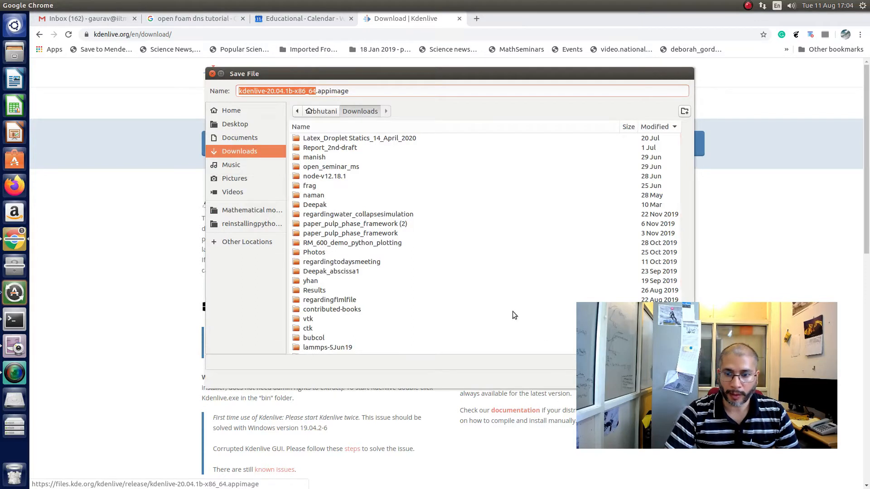
- Cancel saving the download and launch kdenlive-20.04.1b-x86_64.appimage from the kdenlive-executable folder in the home directory
{"action": "key", "text": "Escape"}
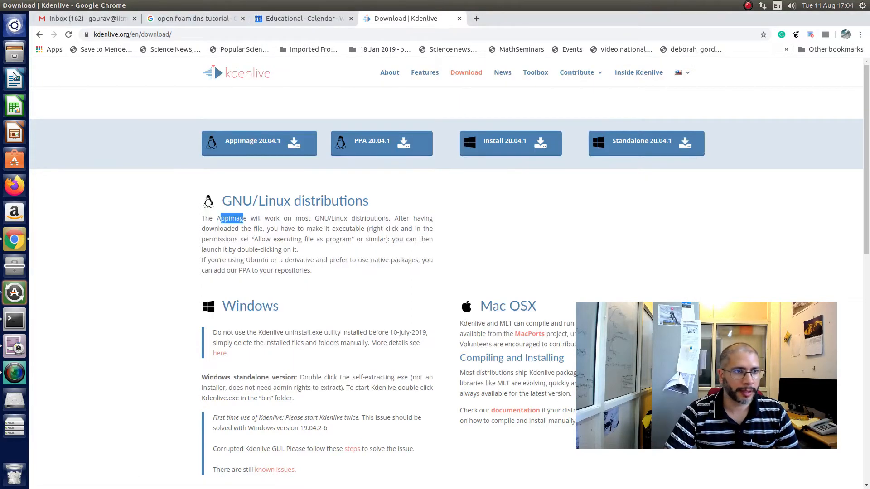
{"action": "left_click", "coordinate": [15, 55]}
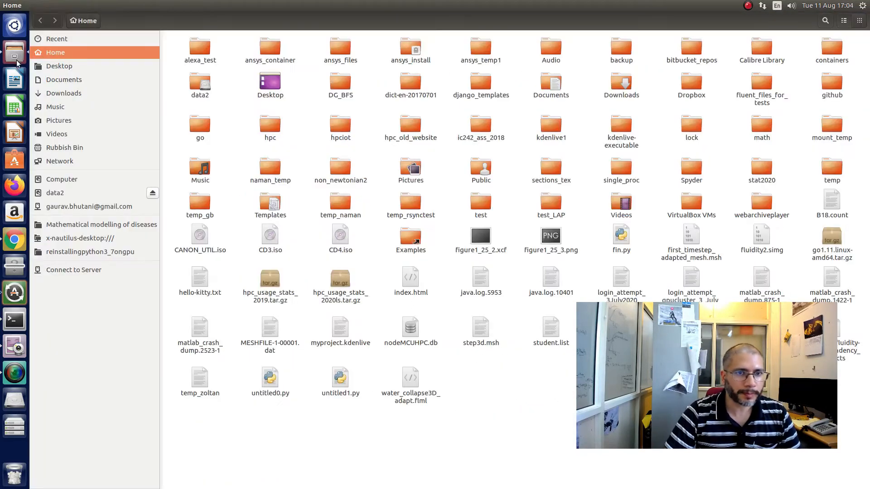
{"action": "type", "text": "kden"}
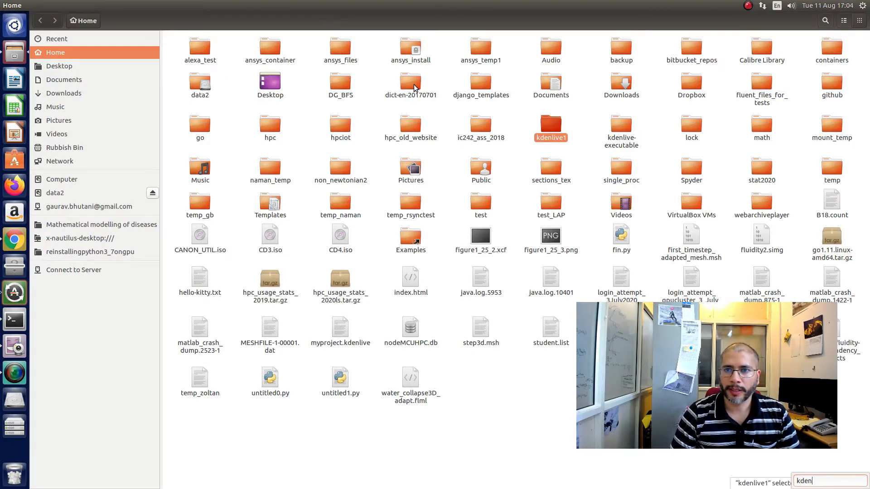
{"action": "left_click", "coordinate": [627, 141]}
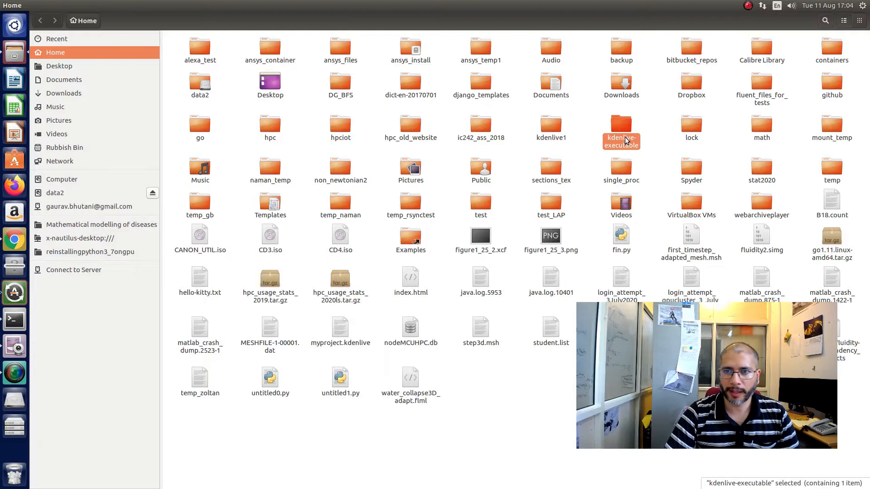
{"action": "double_click", "coordinate": [618, 129]}
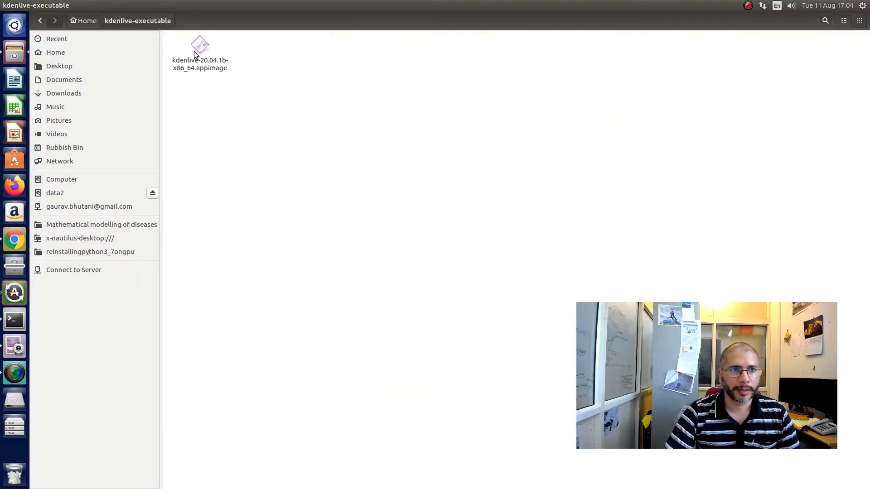
{"action": "double_click", "coordinate": [199, 52]}
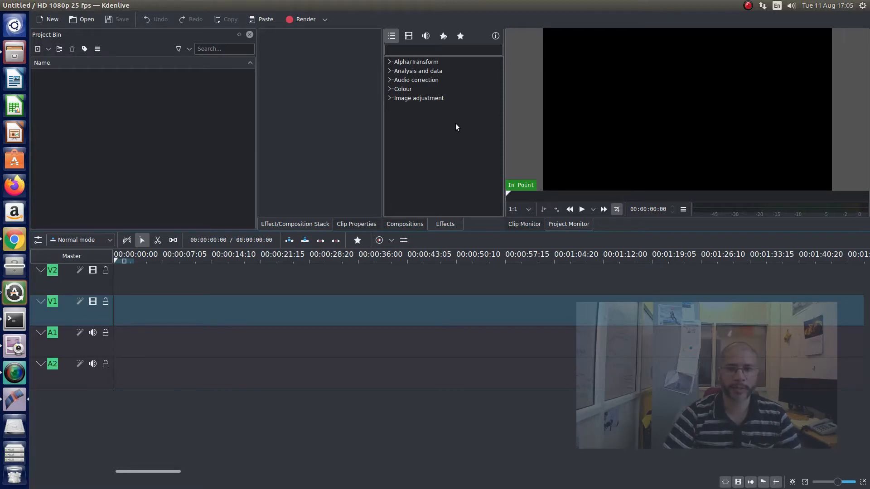
- Switch to the file manager and restore its window to a smaller size over the Kdenlive project
{"action": "mouse_move", "coordinate": [32, 1]}
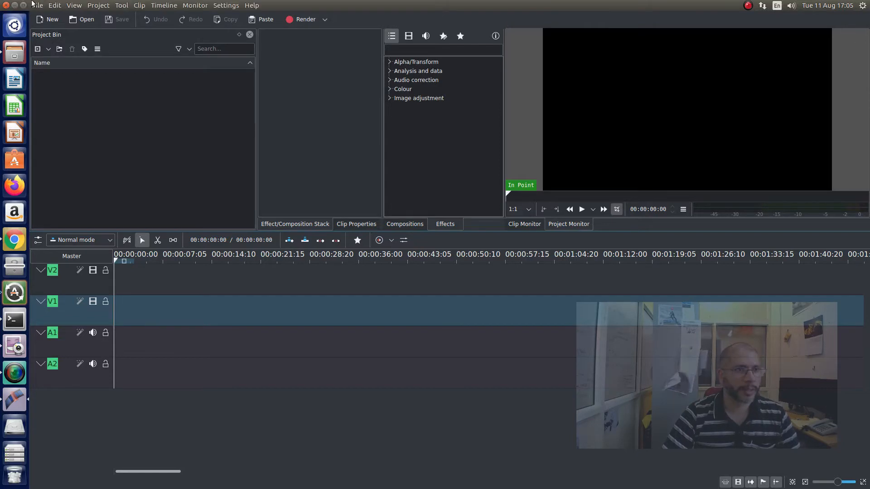
{"action": "left_click", "coordinate": [17, 49]}
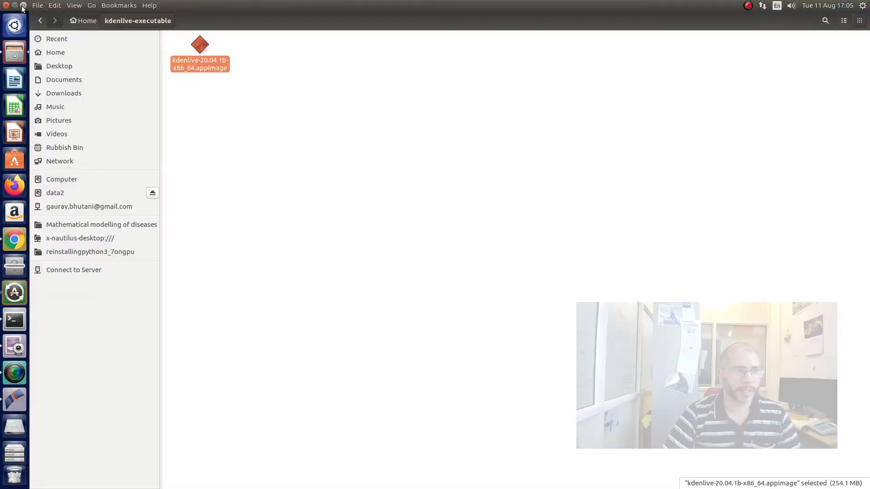
{"action": "left_click", "coordinate": [23, 5]}
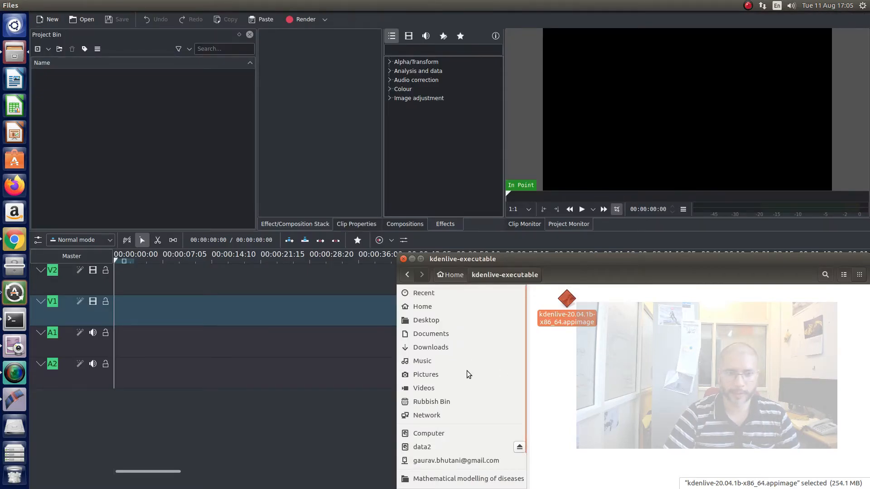
{"action": "scroll", "coordinate": [467, 375], "scroll_direction": "down", "scroll_amount": 2}
{"action": "scroll", "coordinate": [457, 357], "scroll_direction": "up", "scroll_amount": 2}
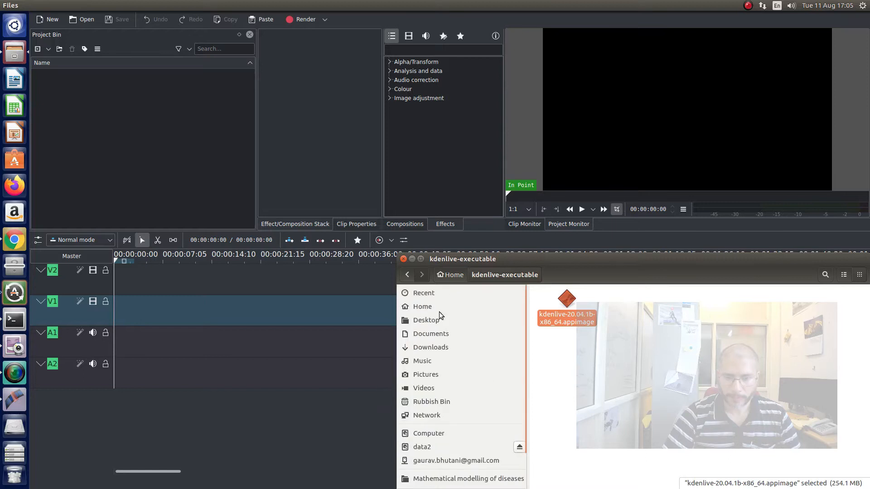
- Open the Demo folder under Desktop, TLC-online-teaching-videos, Project-Recording-using-kdenlive, Raw-videos
{"action": "left_click", "coordinate": [430, 319]}
{"action": "left_click", "coordinate": [559, 309]}
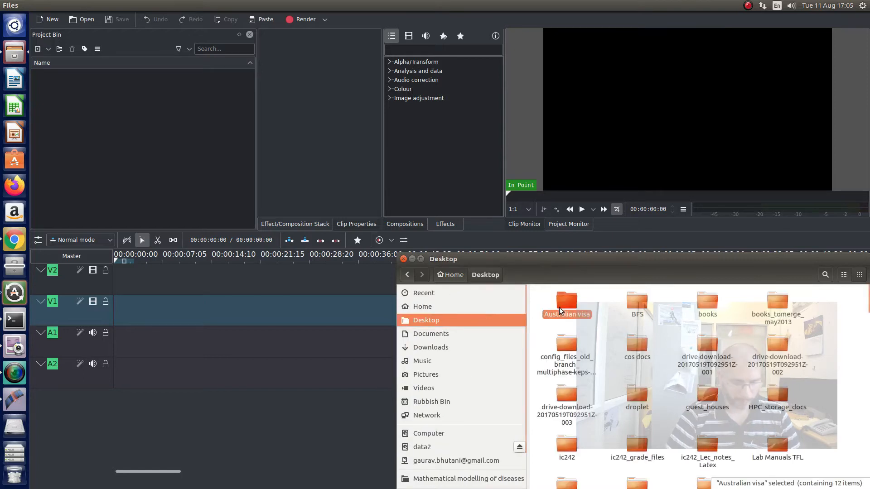
{"action": "type", "text": "tlc"}
{"action": "key", "text": "Return"}
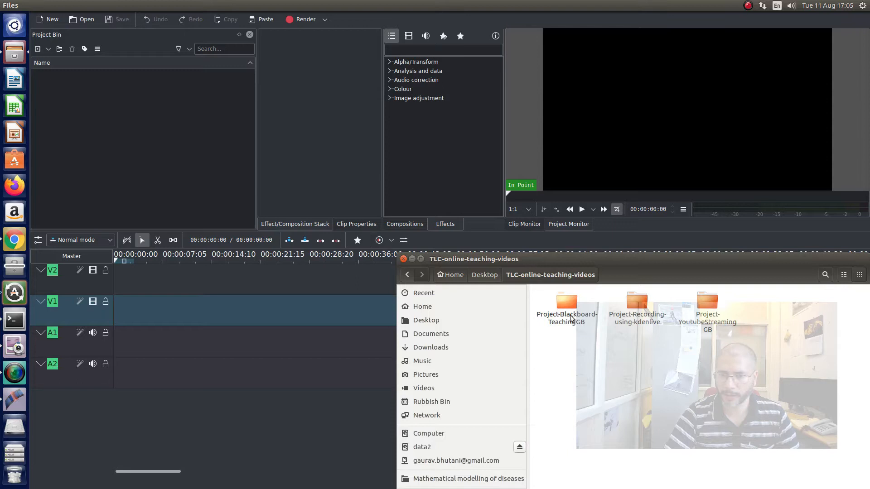
{"action": "left_click", "coordinate": [637, 321]}
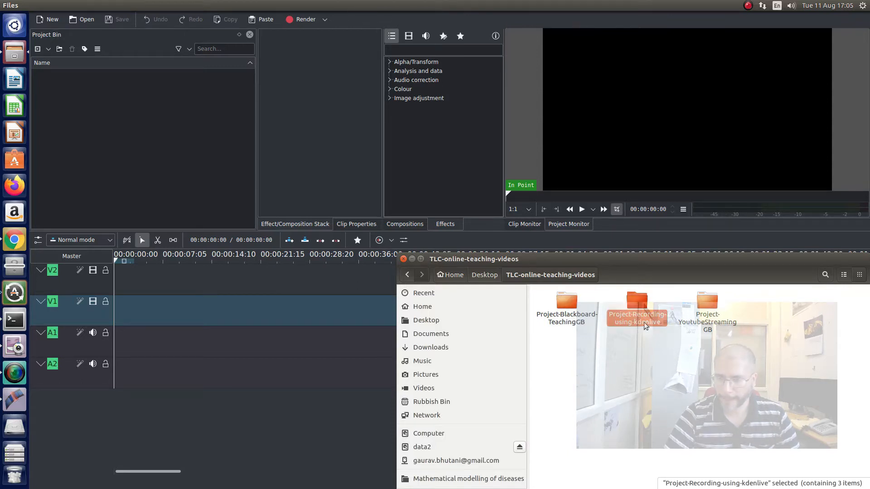
{"action": "double_click", "coordinate": [643, 322]}
{"action": "double_click", "coordinate": [707, 304]}
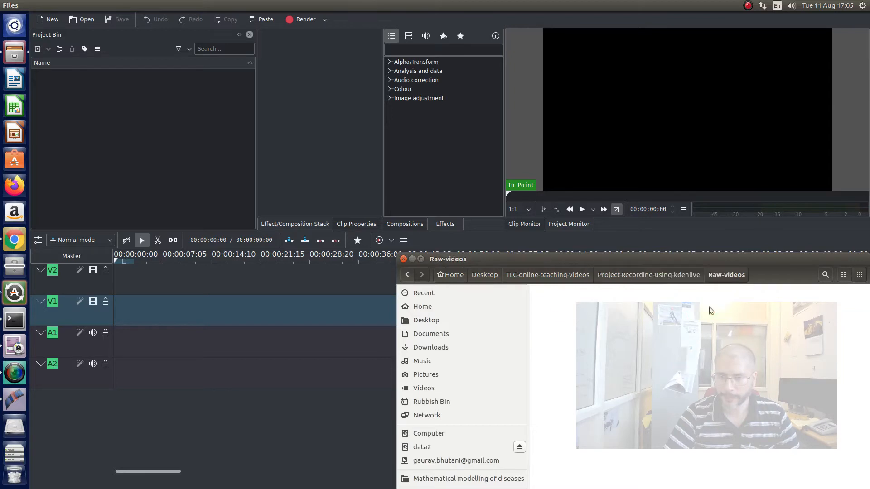
{"action": "double_click", "coordinate": [561, 310]}
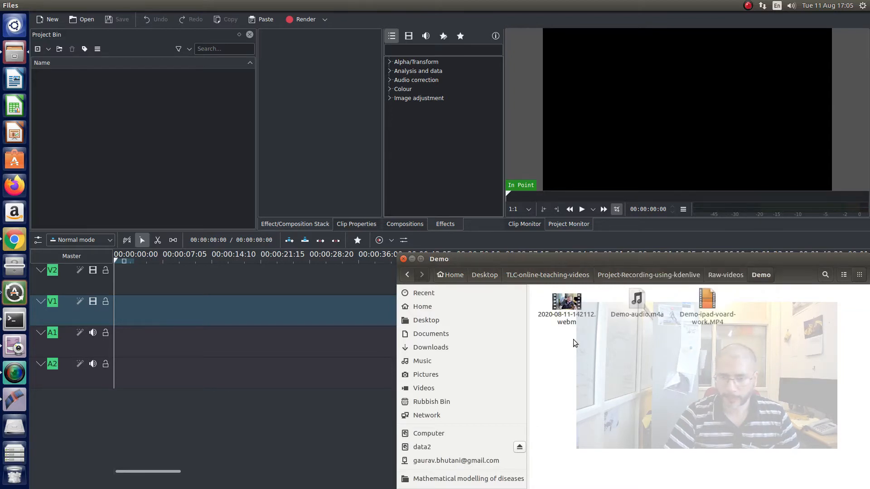
- Add 2020-08-11-142112.webm to the Kdenlive project bin and accept switching to the new 1920x1080, 250 fps profile
{"action": "left_click", "coordinate": [578, 322]}
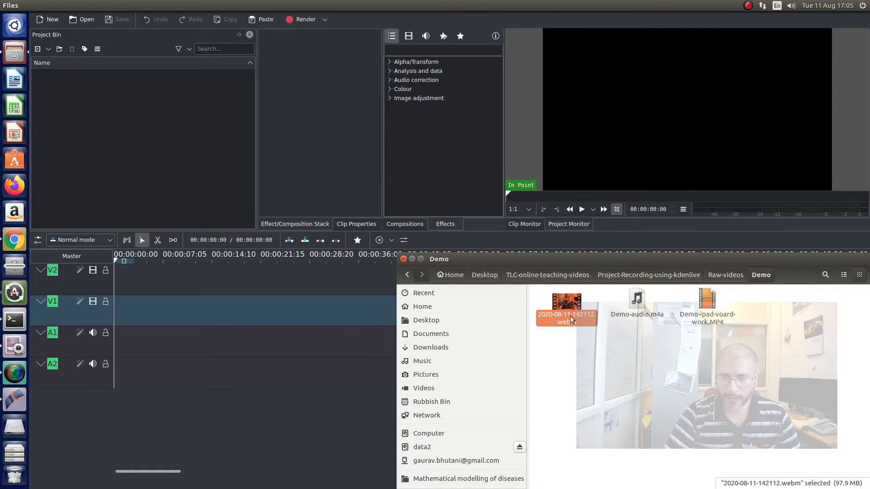
{"action": "left_click_drag", "start_coordinate": [564, 303], "coordinate": [130, 116]}
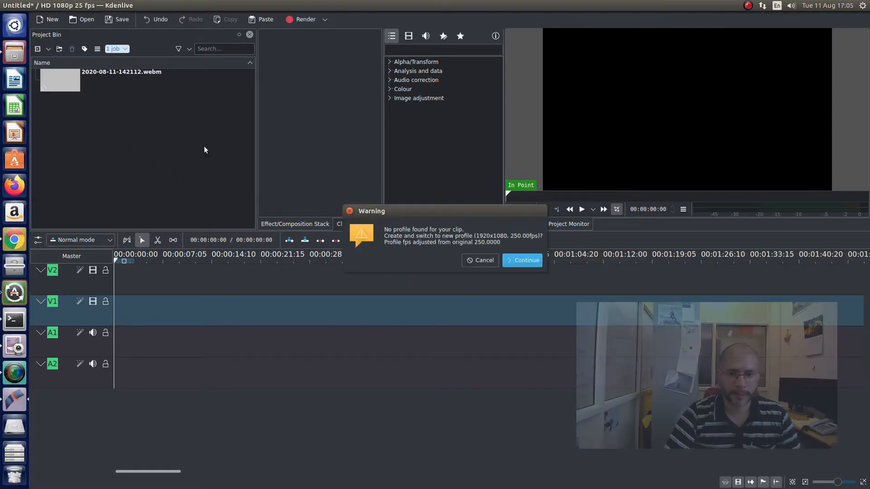
{"action": "left_click", "coordinate": [517, 261]}
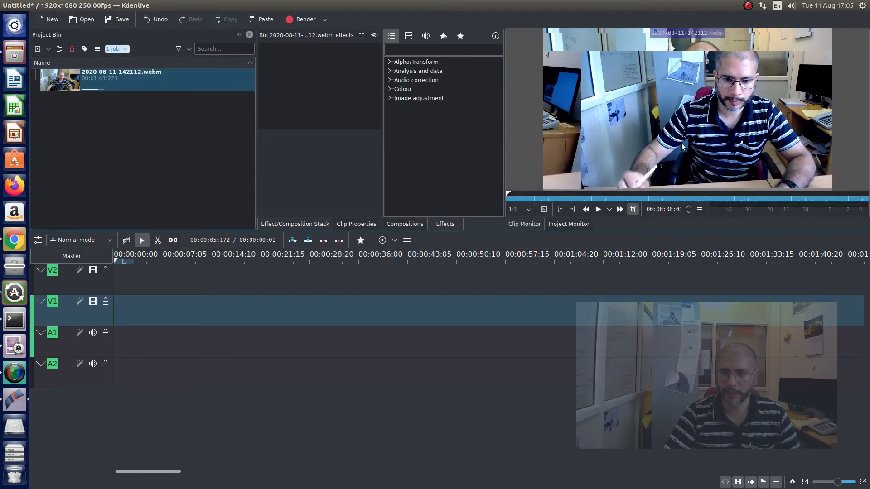
- Add Demo-audio.m4a and Demo-ipad-voard-work.MP4 from the Demo folder to the project bin
{"action": "mouse_move", "coordinate": [640, 181]}
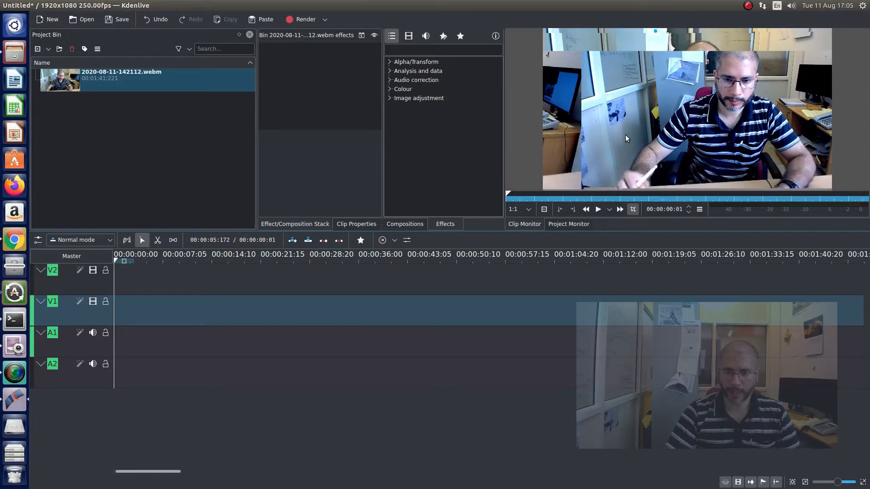
{"action": "key", "text": "alt+Tab"}
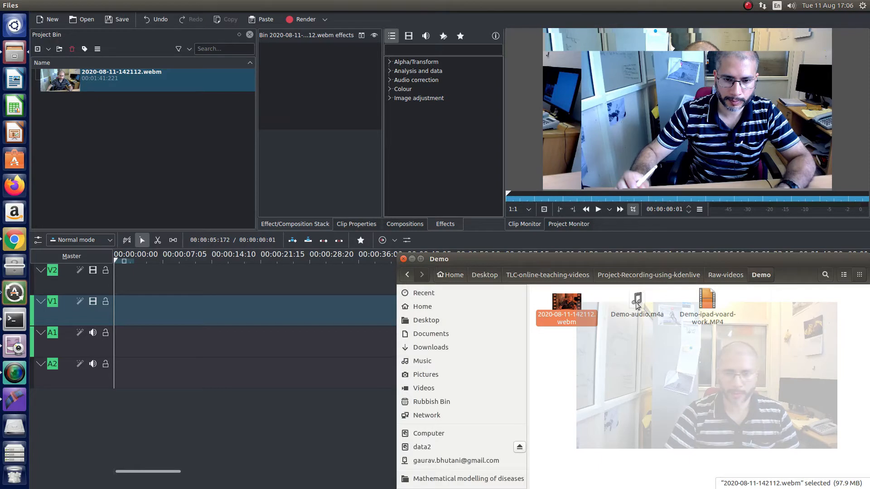
{"action": "left_click_drag", "start_coordinate": [637, 304], "coordinate": [122, 131]}
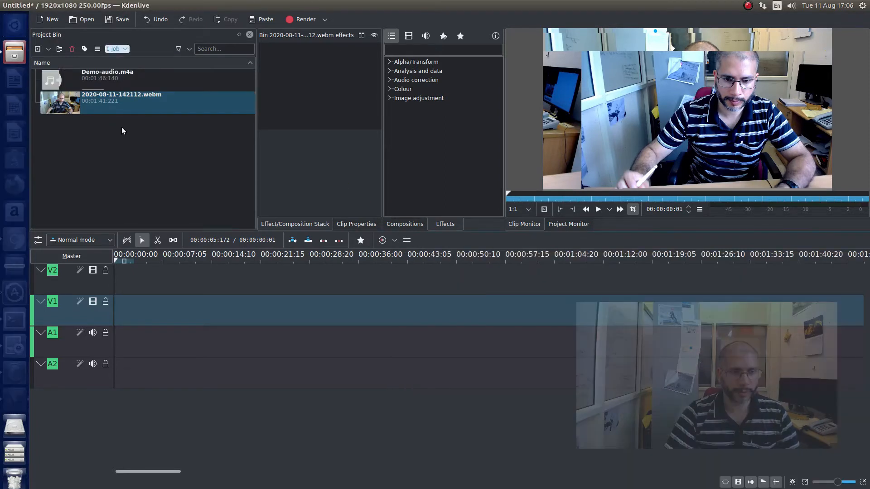
{"action": "key", "text": "alt+Tab"}
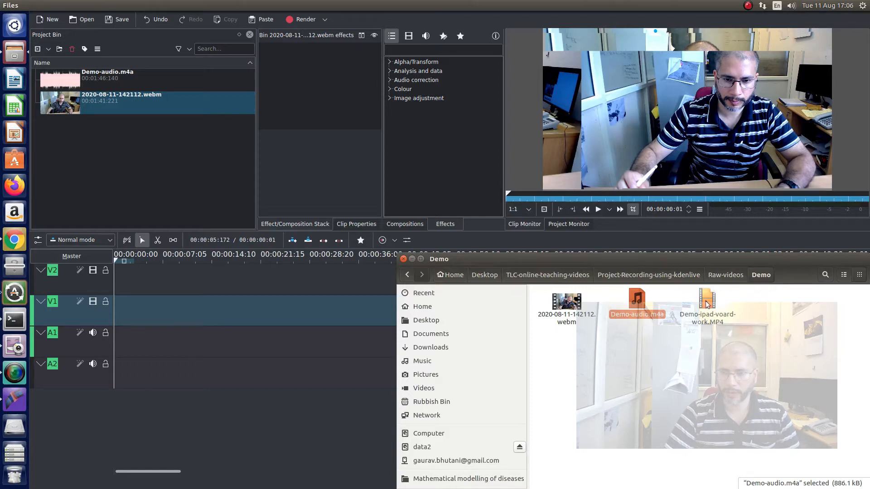
{"action": "left_click_drag", "start_coordinate": [707, 304], "coordinate": [152, 164]}
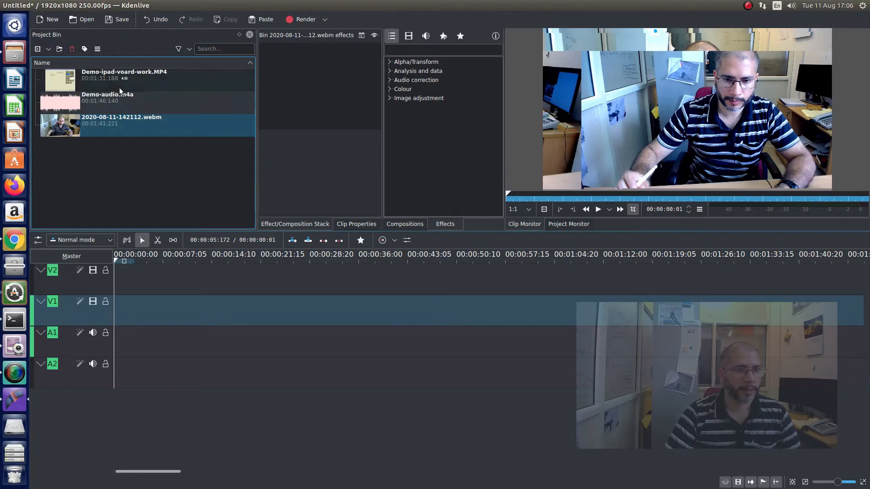
- Place Demo-ipad-voard-work.MP4 at the start of the timeline on video track V2 with its audio on A2
{"action": "left_click", "coordinate": [133, 79]}
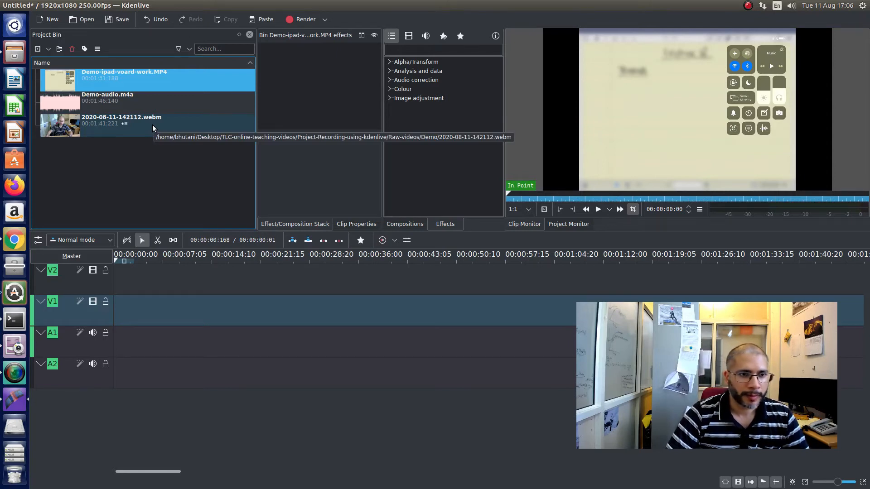
{"action": "mouse_move", "coordinate": [145, 77]}
{"action": "left_mouse_down"}
{"action": "mouse_move", "coordinate": [174, 282]}
{"action": "mouse_move", "coordinate": [114, 282]}
{"action": "left_mouse_up"}
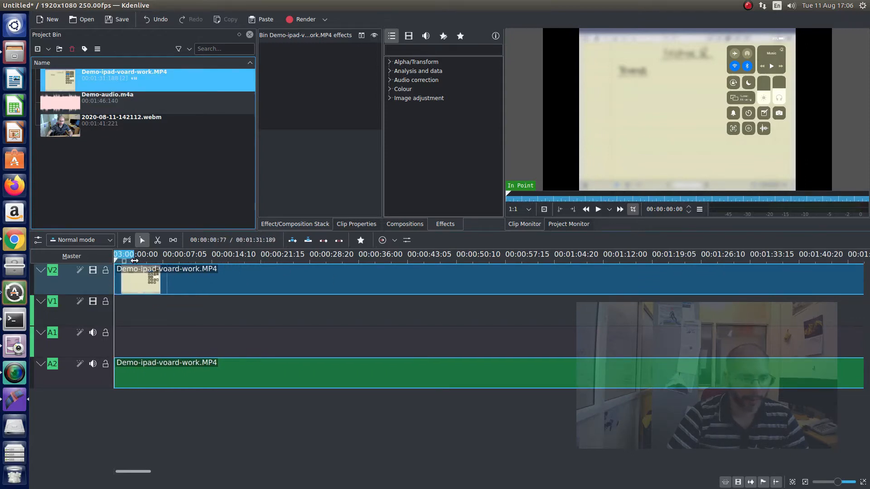
- Play back several parts of the iPad board-work clip on the timeline to check its content
{"action": "left_click", "coordinate": [129, 254]}
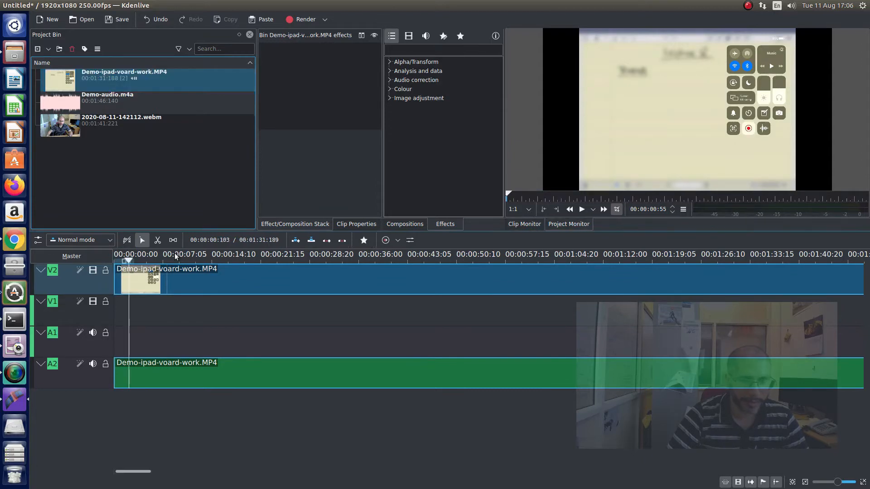
{"action": "left_click", "coordinate": [578, 212]}
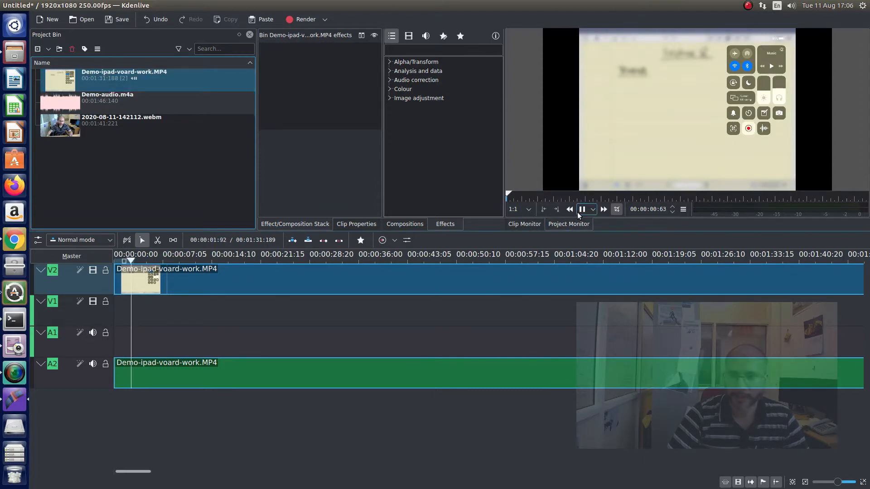
{"action": "left_click", "coordinate": [581, 209]}
{"action": "left_click", "coordinate": [171, 262]}
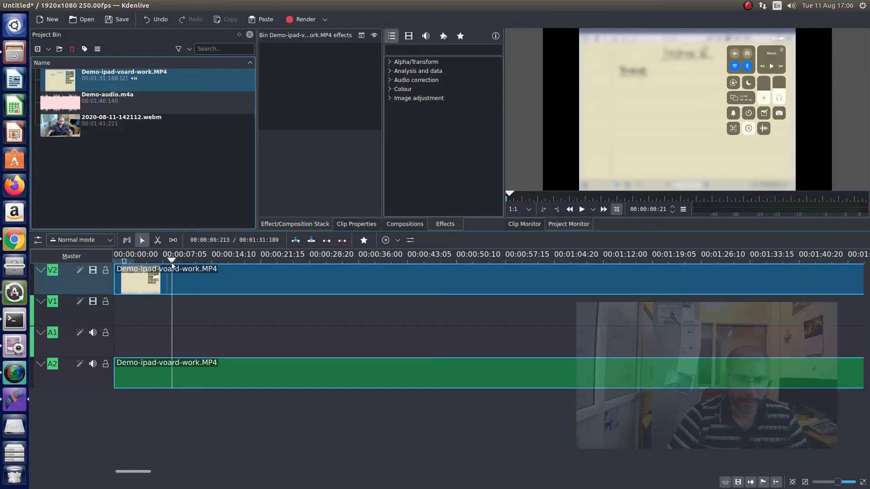
{"action": "key", "text": "space"}
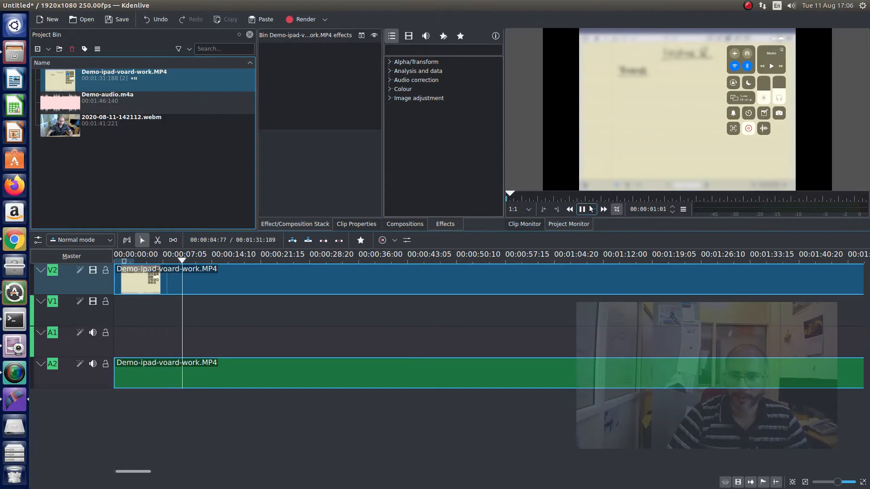
{"action": "left_click", "coordinate": [456, 257]}
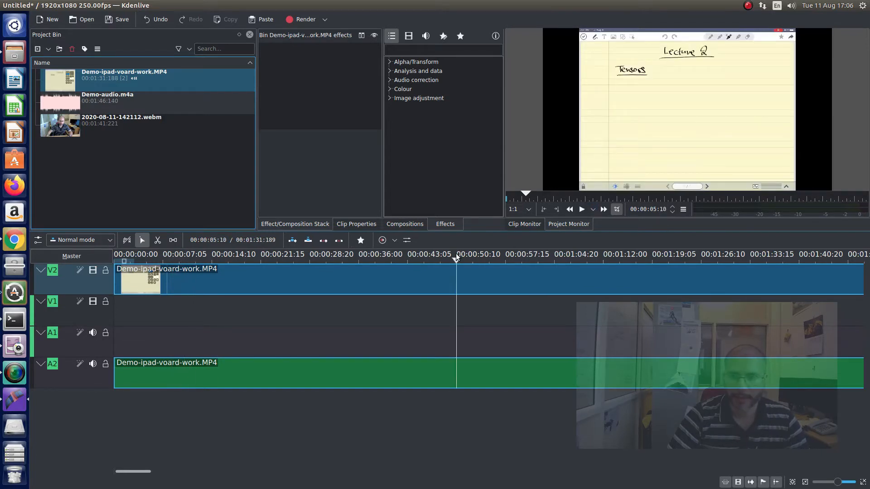
{"action": "key", "text": "space"}
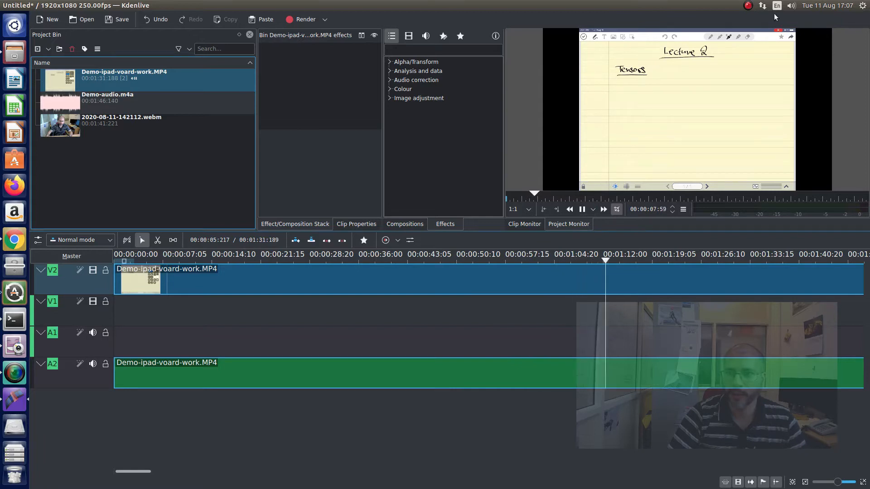
{"action": "scroll", "coordinate": [637, 317], "scroll_direction": "up", "scroll_amount": 2}
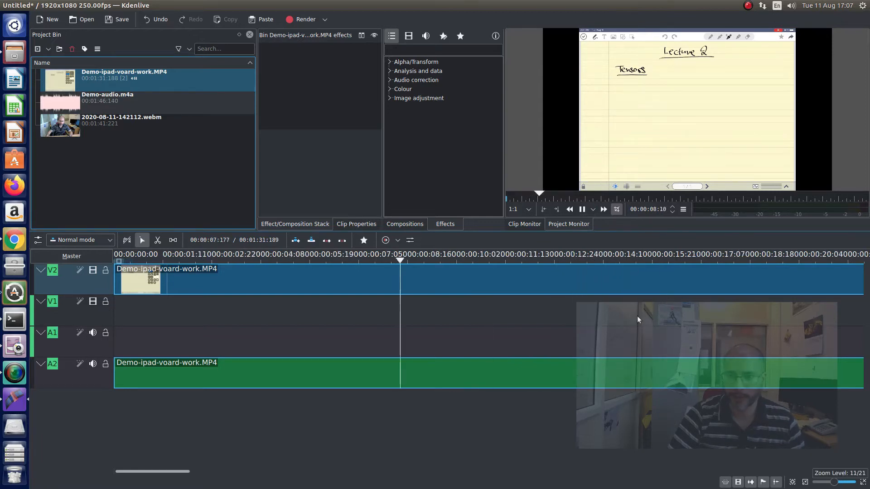
{"action": "left_click", "coordinate": [562, 259]}
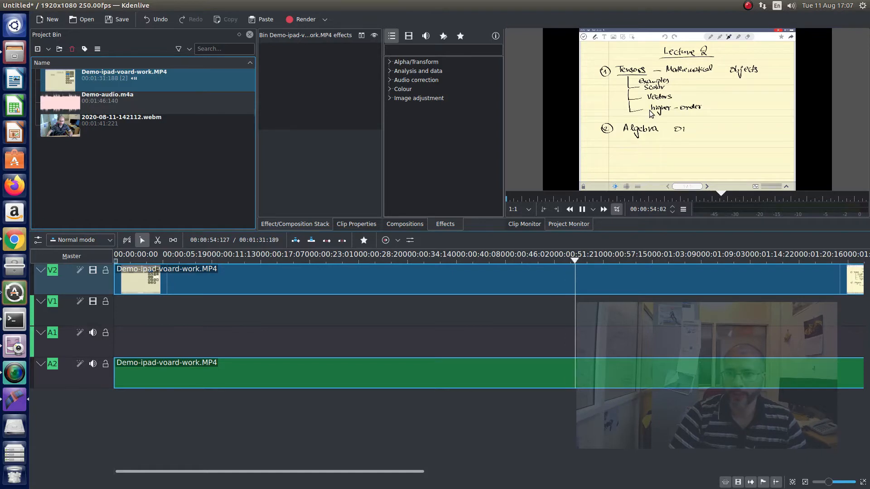
{"action": "key", "text": "space"}
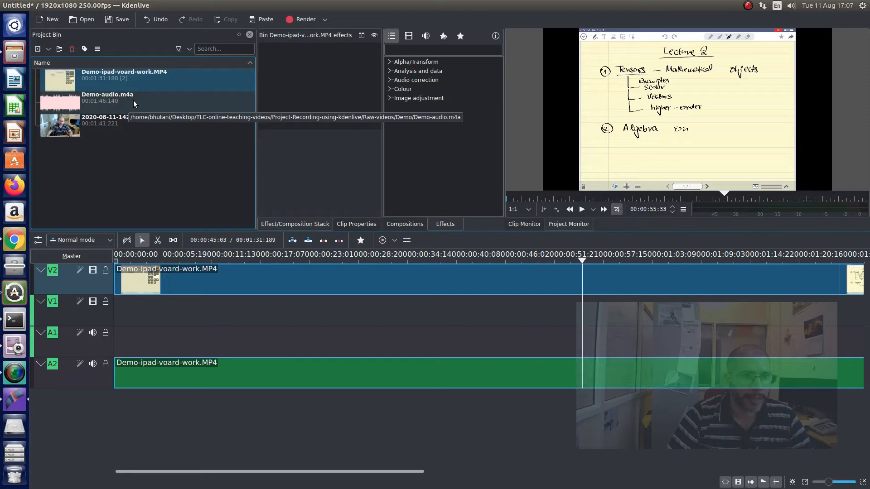
- Place Demo-audio.m4a on audio track A1 near the start of the timeline
{"action": "left_click_drag", "start_coordinate": [133, 99], "coordinate": [135, 333]}
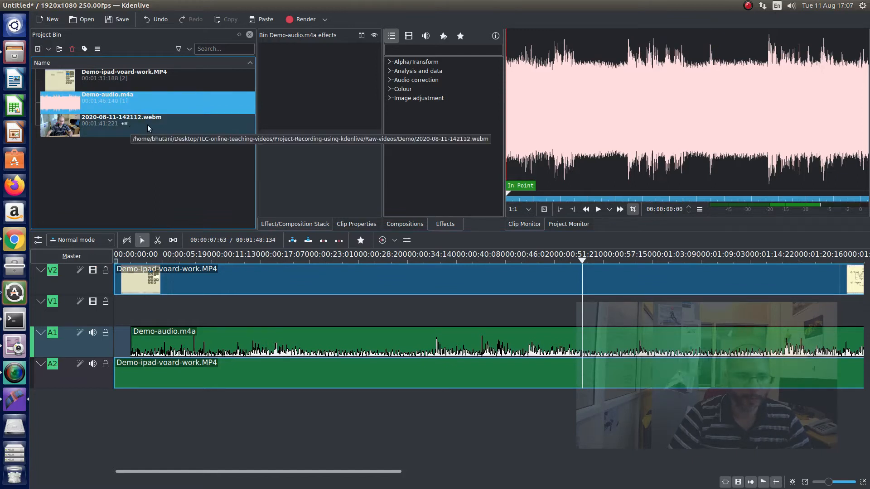
- Try to place the webcam clip 2020-08-11-142112.webm on the empty video track V1
{"action": "left_click_drag", "start_coordinate": [154, 123], "coordinate": [166, 311]}
{"action": "scroll", "coordinate": [181, 328], "scroll_direction": "down", "scroll_amount": 2}
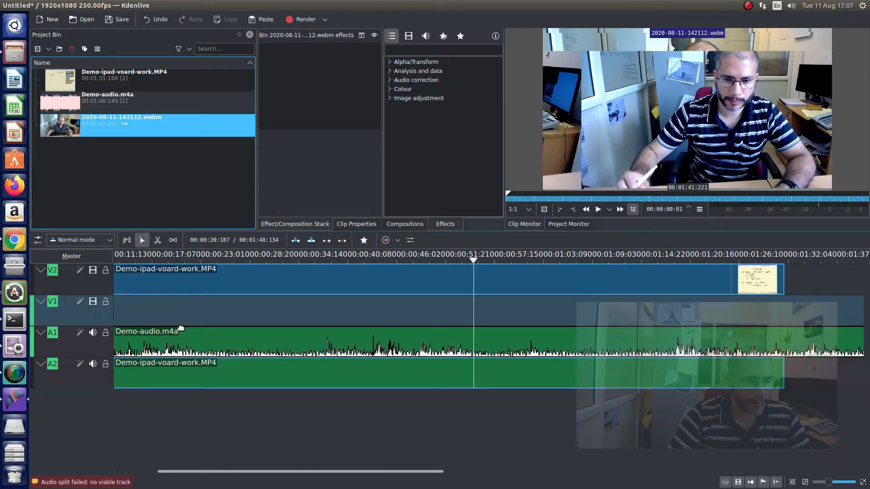
{"action": "scroll", "coordinate": [180, 328], "scroll_direction": "up", "scroll_amount": 2}
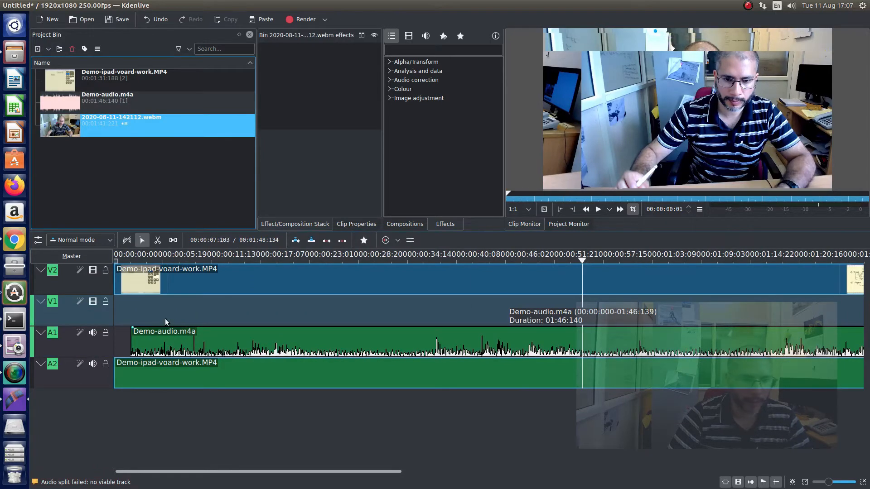
- Insert a new AV track above V2
{"action": "right_click", "coordinate": [68, 272]}
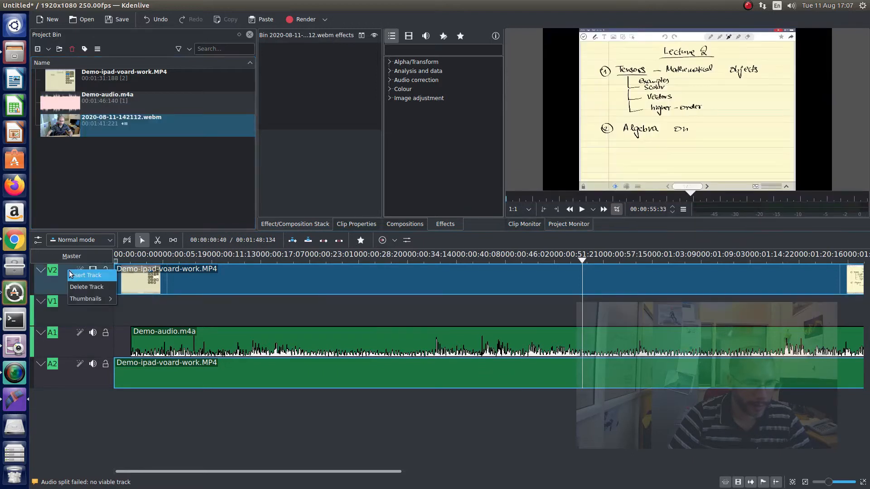
{"action": "left_click", "coordinate": [78, 276]}
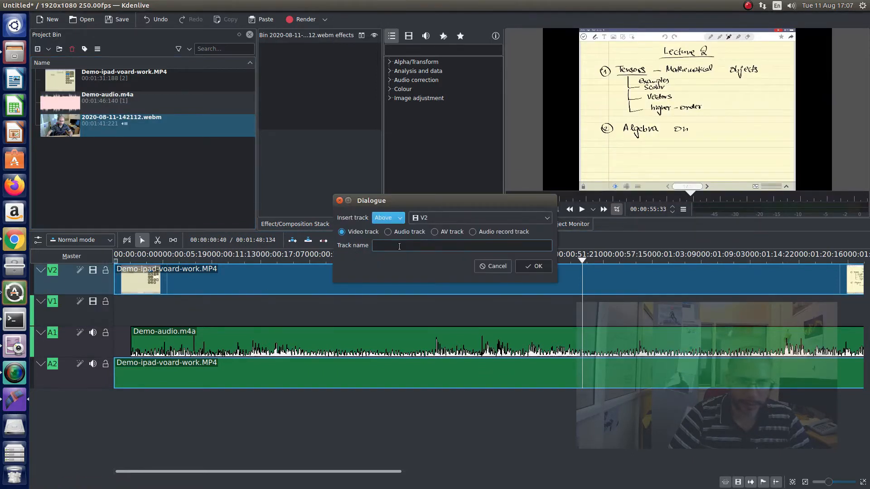
{"action": "left_click", "coordinate": [434, 232]}
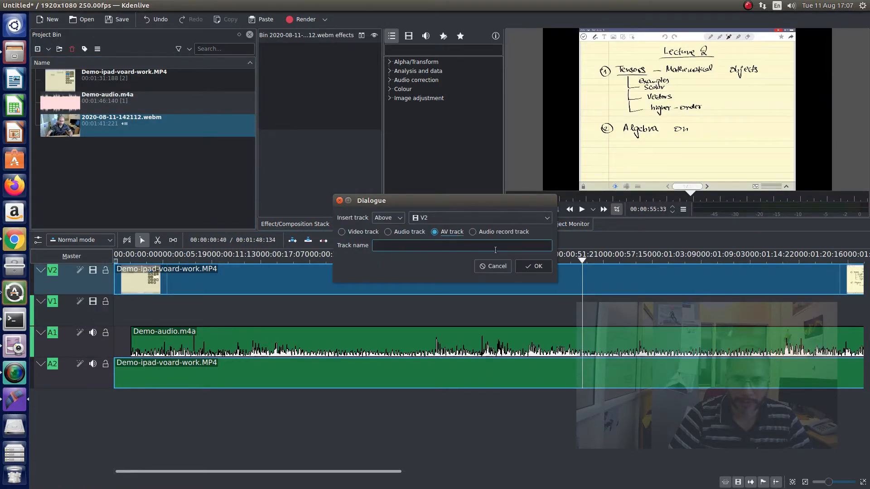
{"action": "left_click", "coordinate": [531, 266]}
- Place 2020-08-11-142112.webm on video track V3 with its audio on A3, starting at the beginning of the timeline
{"action": "left_click_drag", "start_coordinate": [136, 127], "coordinate": [156, 274]}
{"action": "left_click_drag", "start_coordinate": [316, 274], "coordinate": [351, 274]}
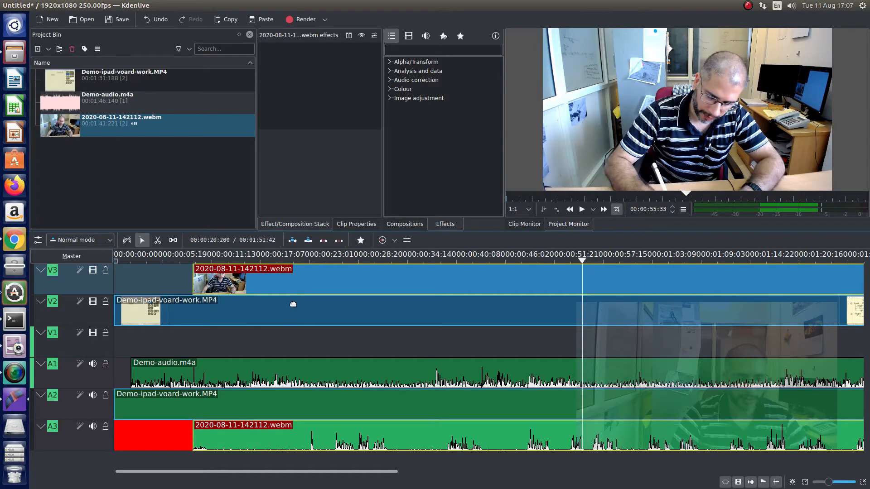
{"action": "left_click_drag", "start_coordinate": [310, 285], "coordinate": [234, 284]}
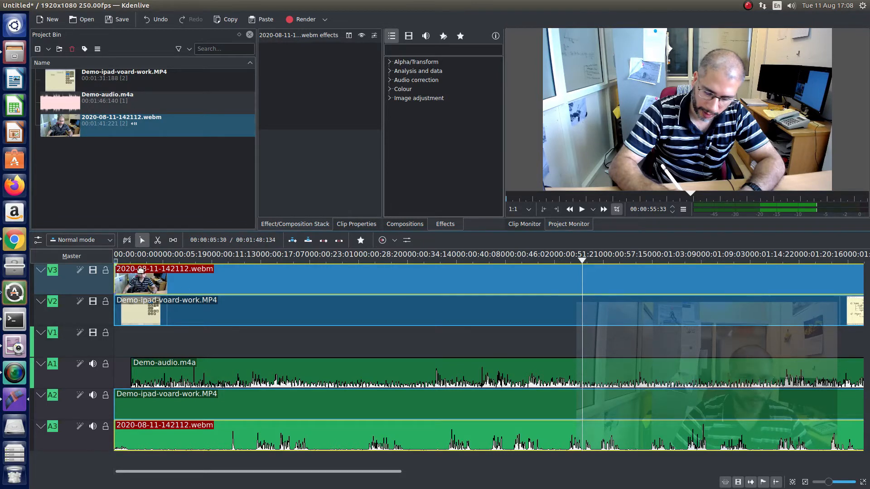
- Play the webcam clip from near its start and set the playhead at the hand clap, at about 00:00:13:16
{"action": "left_click", "coordinate": [129, 259]}
{"action": "key", "text": "space"}
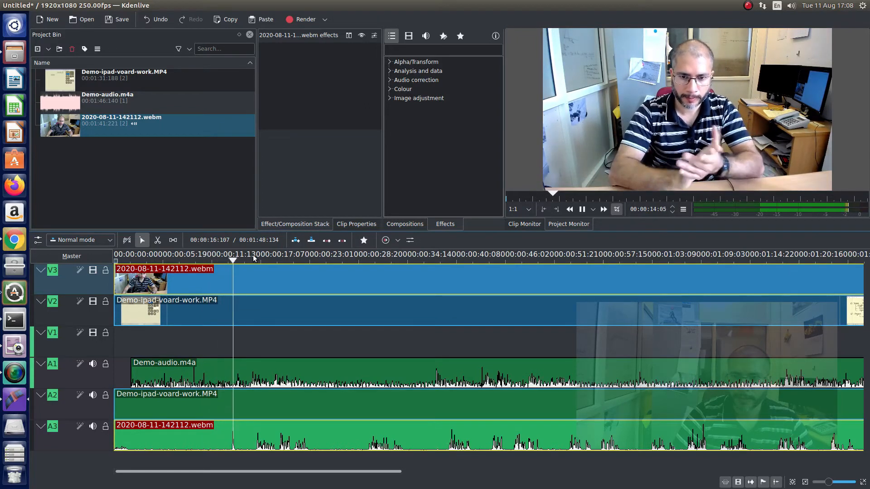
{"action": "key", "text": "space"}
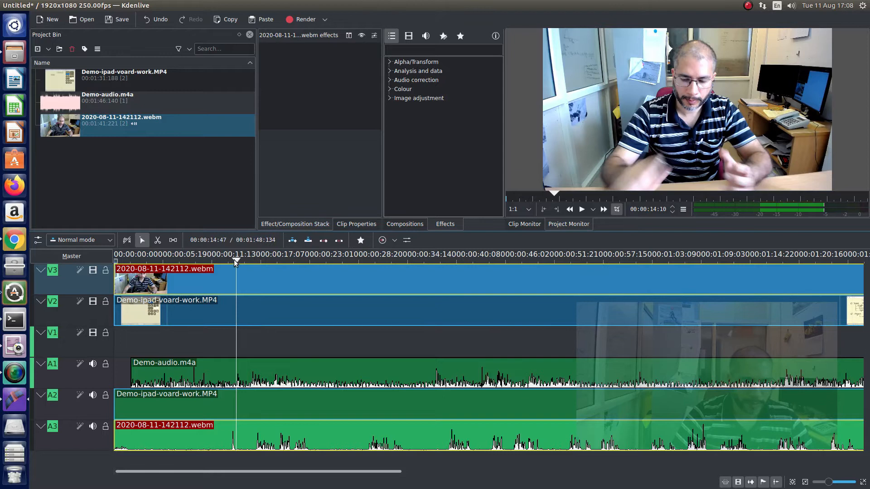
{"action": "left_click_drag", "start_coordinate": [234, 259], "coordinate": [230, 260]}
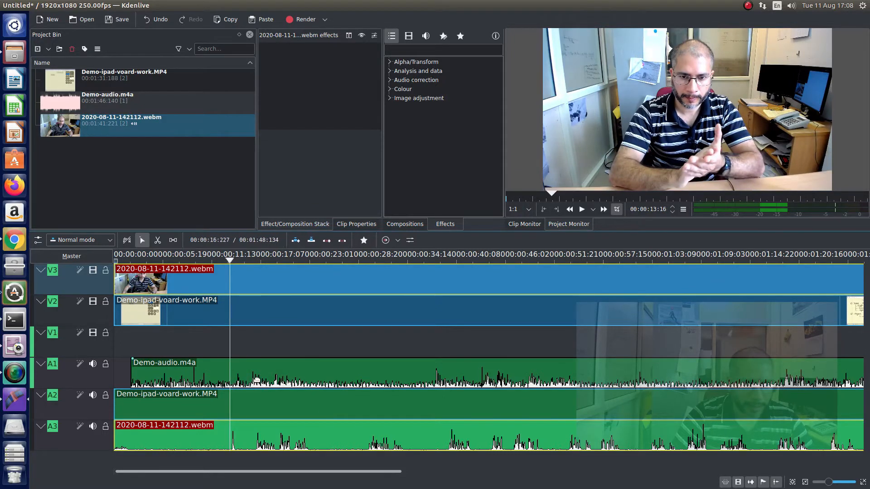
- Shift Demo-audio.m4a on track A1 until its clap peak lines up with the playhead
{"action": "left_click", "coordinate": [206, 378]}
{"action": "scroll", "coordinate": [212, 379], "scroll_direction": "up", "scroll_amount": 3, "text": "ctrl"}
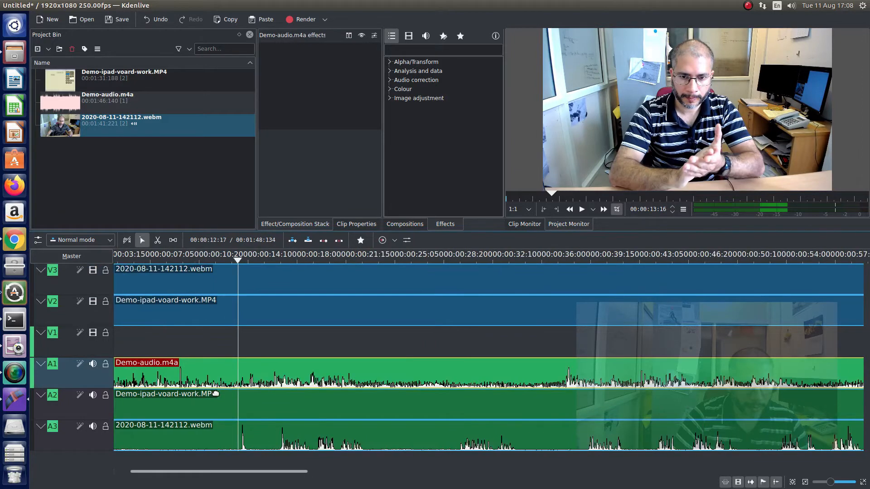
{"action": "left_click_drag", "start_coordinate": [215, 372], "coordinate": [604, 397]}
{"action": "scroll", "coordinate": [228, 379], "scroll_direction": "up", "scroll_amount": 2, "text": "ctrl"}
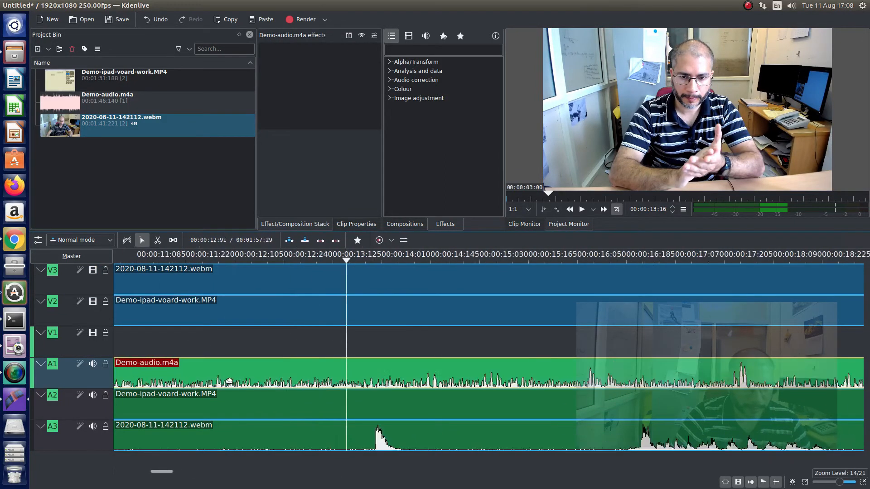
{"action": "left_click_drag", "start_coordinate": [225, 379], "coordinate": [629, 389]}
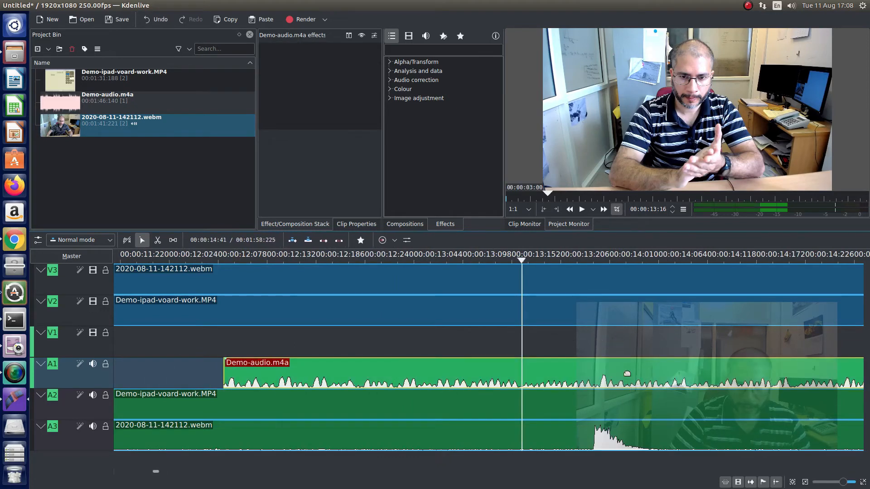
{"action": "left_click_drag", "start_coordinate": [637, 369], "coordinate": [555, 371]}
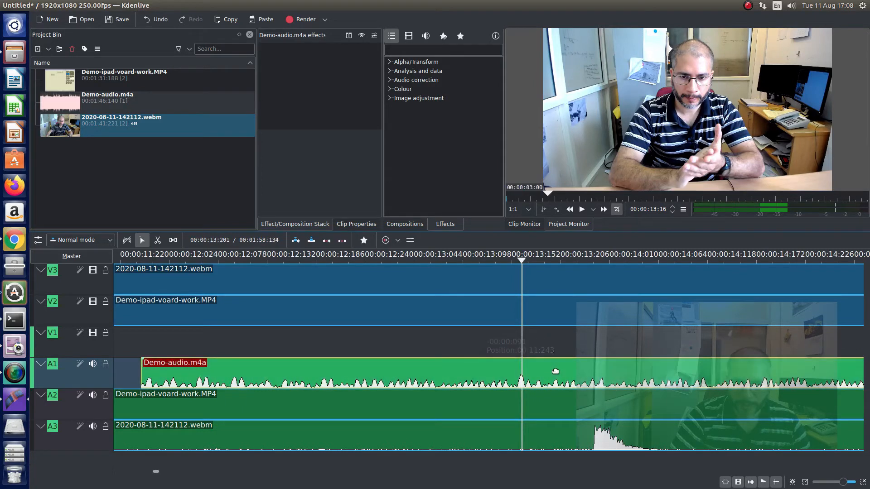
- Cut Demo-audio.m4a at the playhead and delete the part before the cut
{"action": "right_click", "coordinate": [523, 254]}
{"action": "left_click", "coordinate": [521, 256]}
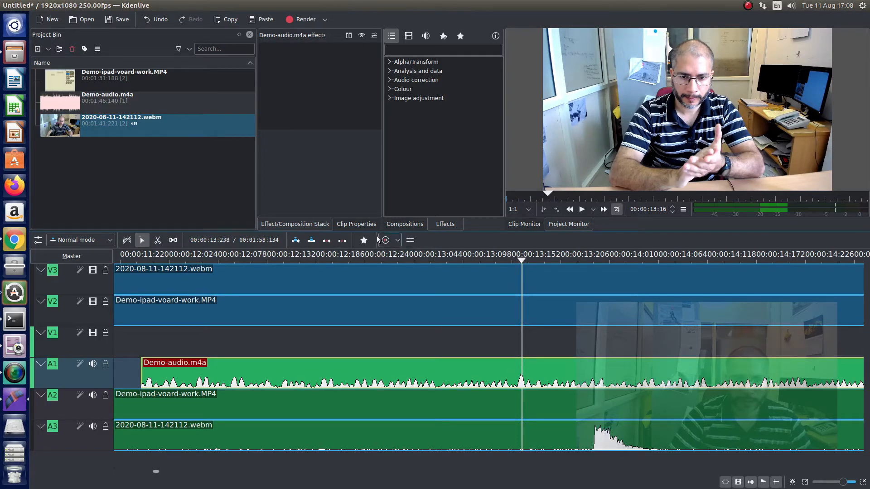
{"action": "left_click", "coordinate": [157, 241]}
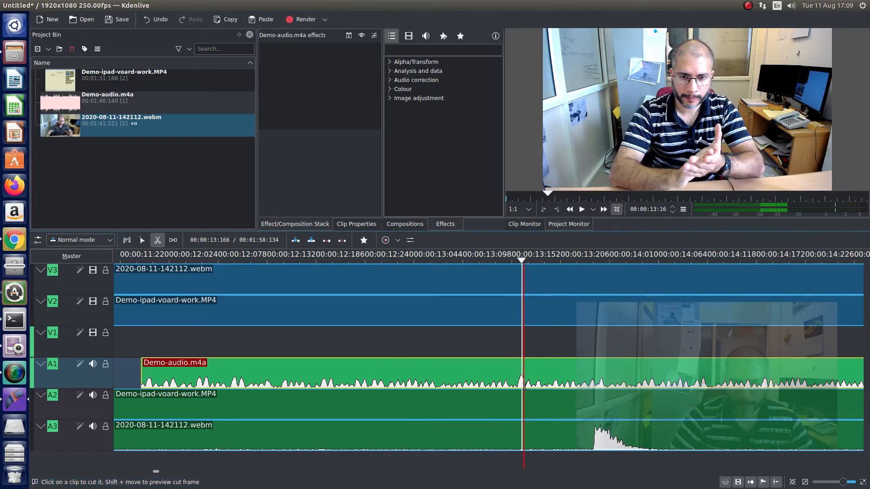
{"action": "left_click", "coordinate": [523, 385]}
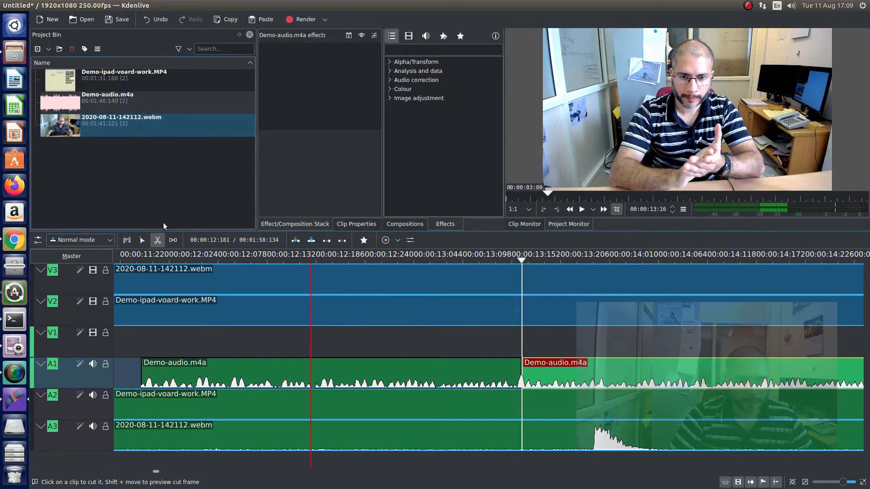
{"action": "left_click", "coordinate": [141, 240]}
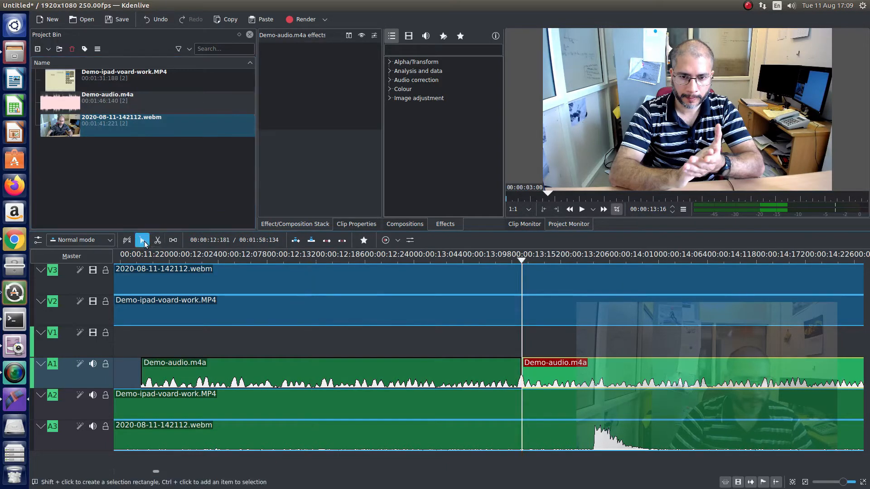
{"action": "left_click", "coordinate": [427, 364]}
{"action": "key", "text": "Delete"}
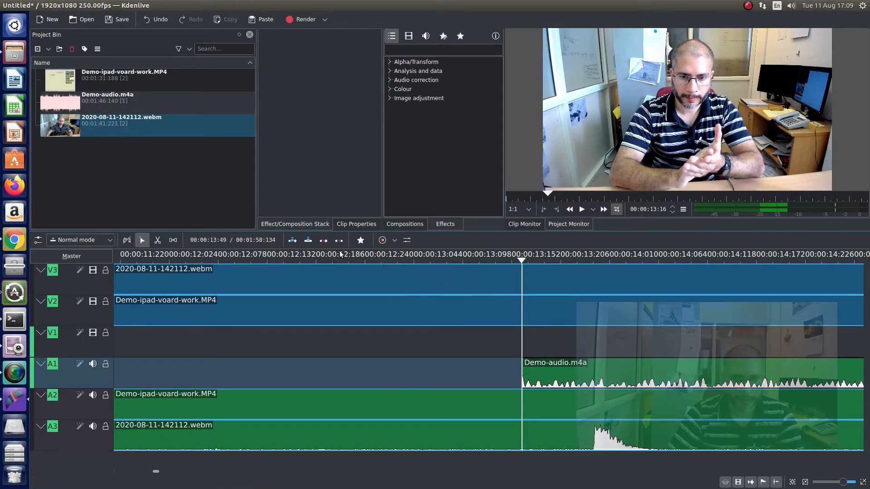
- Cut the webcam clip on V3 at the playhead and delete the part before the cut with its audio
{"action": "left_click", "coordinate": [157, 240]}
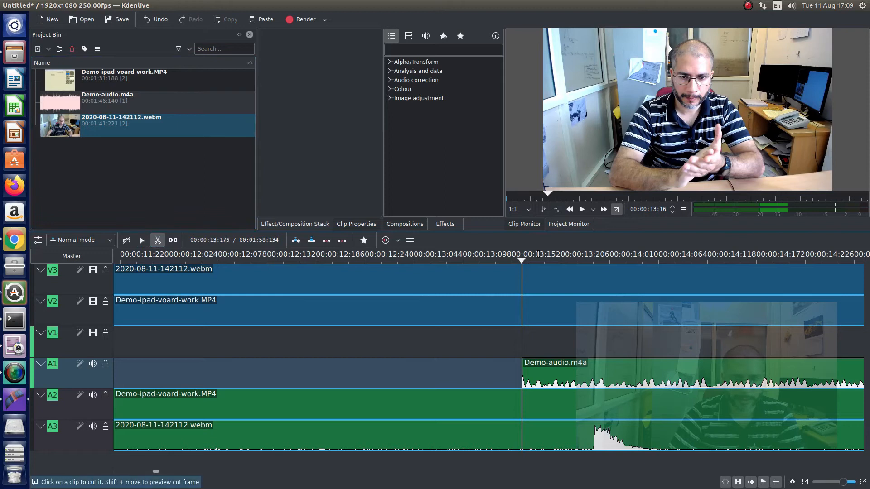
{"action": "left_click", "coordinate": [521, 279]}
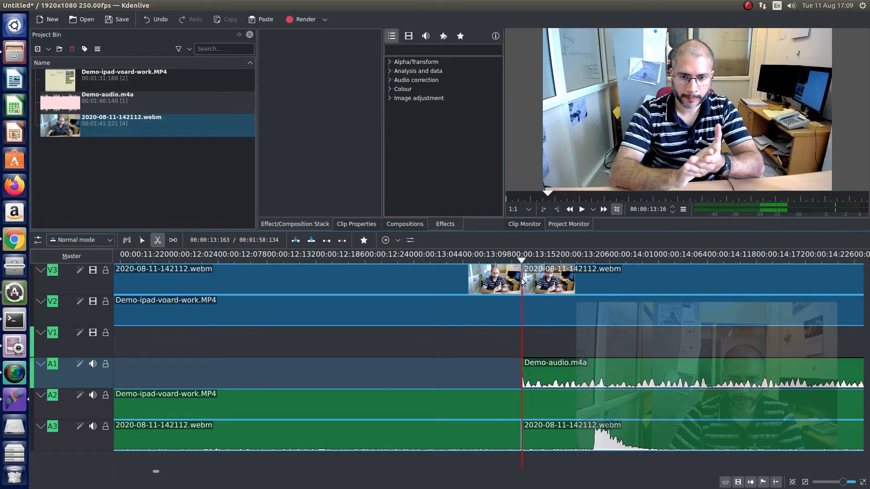
{"action": "left_click", "coordinate": [142, 240]}
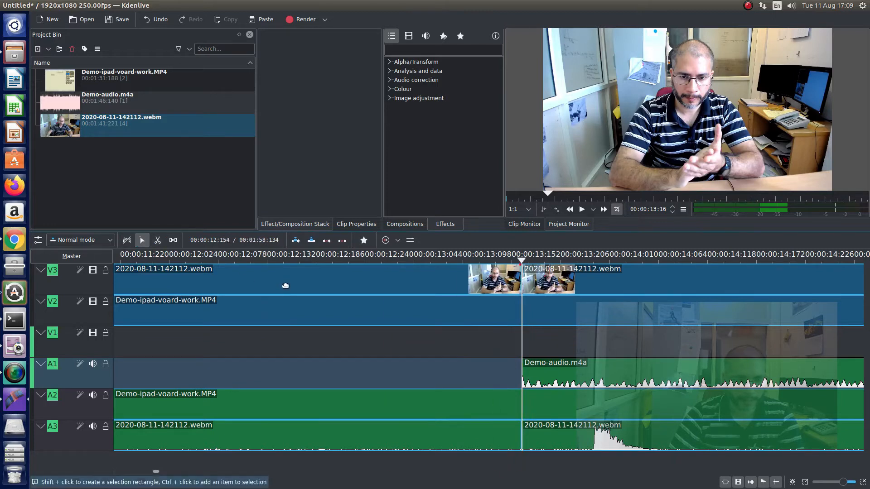
{"action": "left_click", "coordinate": [277, 290]}
{"action": "key", "text": "Delete"}
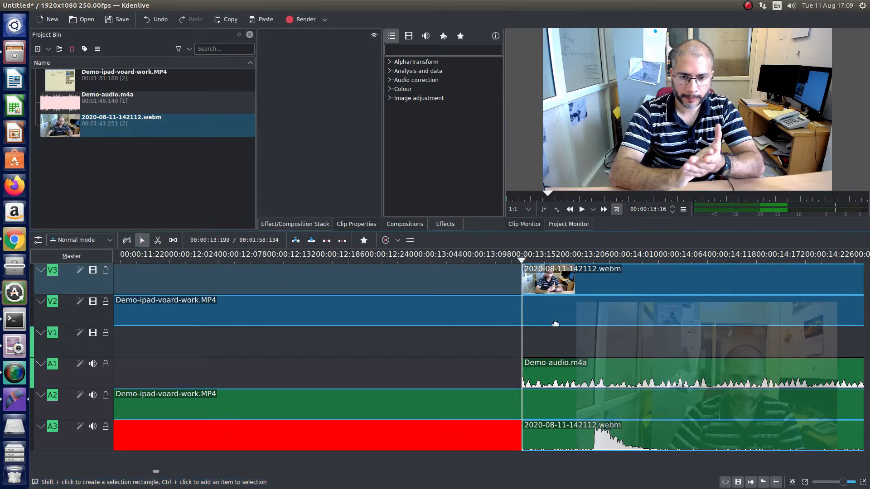
- Move the trimmed webcam clip and the trimmed Demo-audio.m4a to the very start of the timeline
{"action": "left_click_drag", "start_coordinate": [676, 274], "coordinate": [280, 281]}
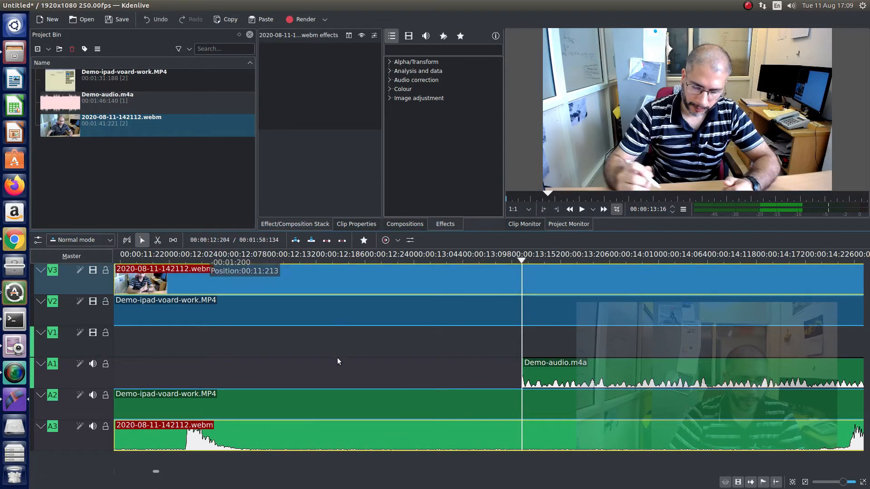
{"action": "scroll", "coordinate": [345, 371], "scroll_direction": "down", "scroll_amount": 2}
{"action": "left_click_drag", "start_coordinate": [370, 277], "coordinate": [177, 276]}
{"action": "scroll", "coordinate": [239, 340], "scroll_direction": "down", "scroll_amount": 2}
{"action": "scroll", "coordinate": [239, 339], "scroll_direction": "down", "scroll_amount": 4}
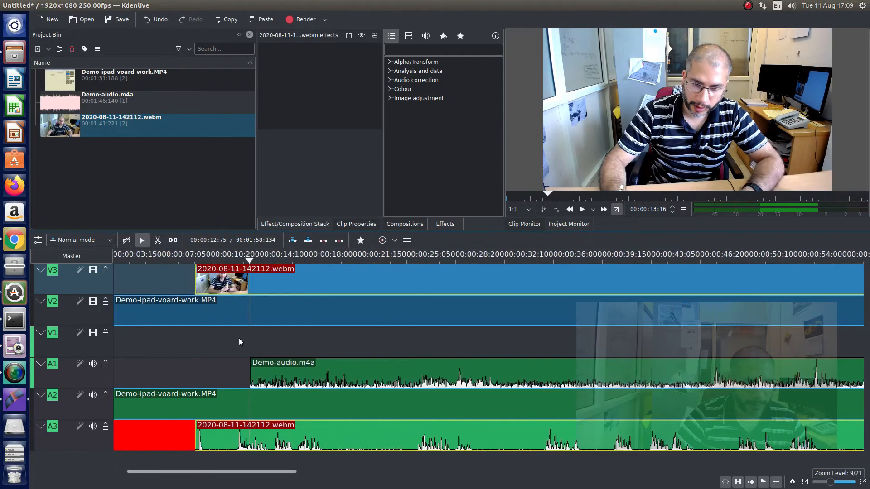
{"action": "left_click_drag", "start_coordinate": [286, 282], "coordinate": [242, 281]}
{"action": "left_click_drag", "start_coordinate": [340, 368], "coordinate": [248, 368]}
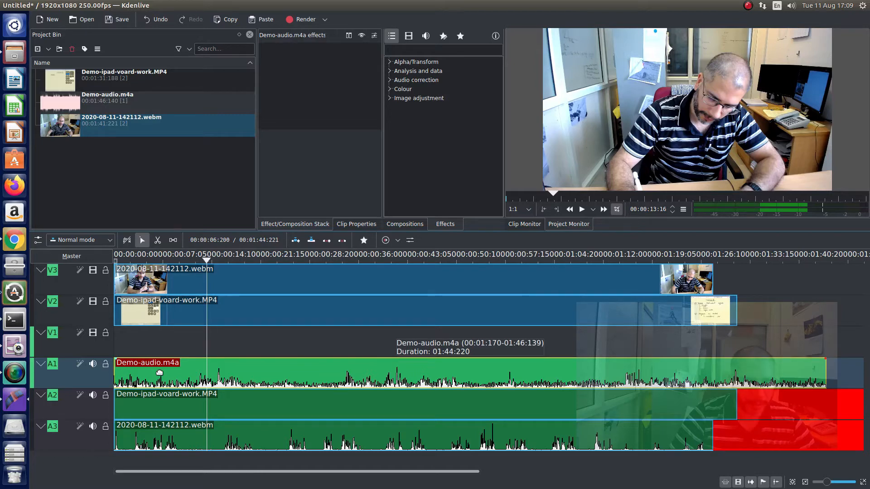
- Ungroup the webcam clip's video and audio, and delete its audio from track A3
{"action": "mouse_move", "coordinate": [250, 279]}
{"action": "left_mouse_down"}
{"action": "mouse_move", "coordinate": [316, 282]}
{"action": "mouse_move", "coordinate": [251, 284]}
{"action": "left_mouse_up"}
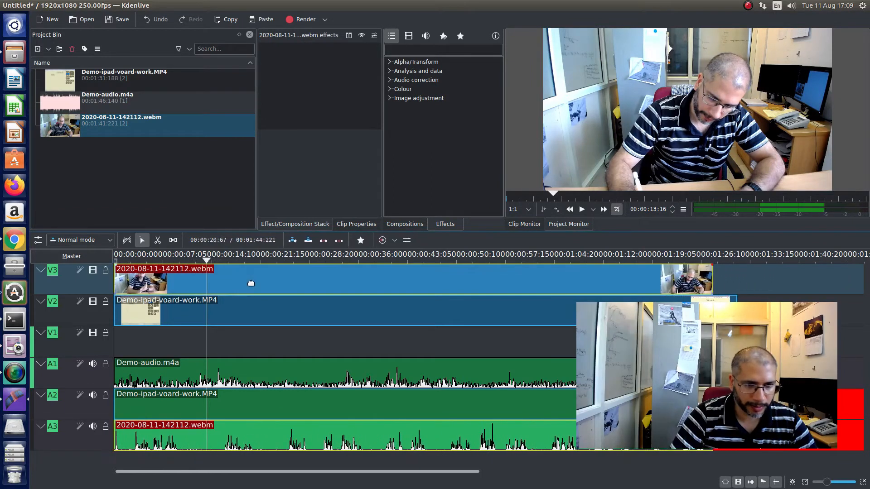
{"action": "right_click", "coordinate": [281, 444]}
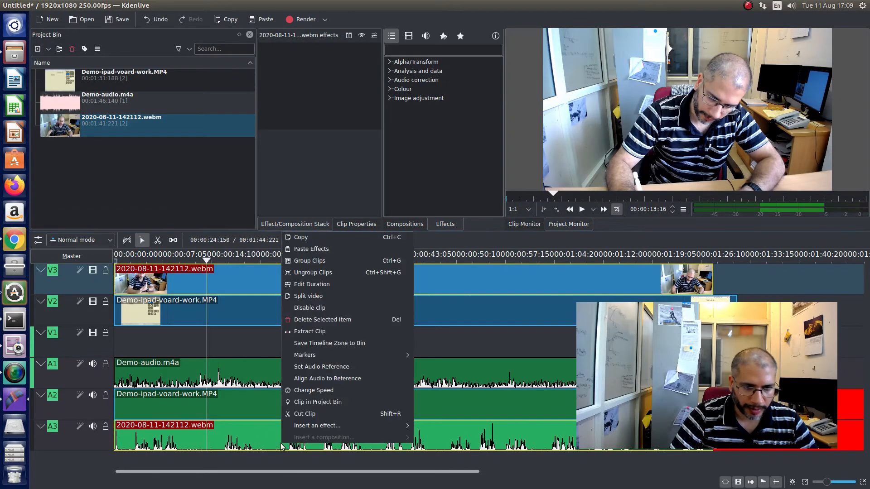
{"action": "left_click", "coordinate": [303, 275]}
{"action": "mouse_move", "coordinate": [255, 439]}
{"action": "left_mouse_down"}
{"action": "mouse_move", "coordinate": [362, 439]}
{"action": "mouse_move", "coordinate": [239, 439]}
{"action": "mouse_move", "coordinate": [246, 438]}
{"action": "left_mouse_up"}
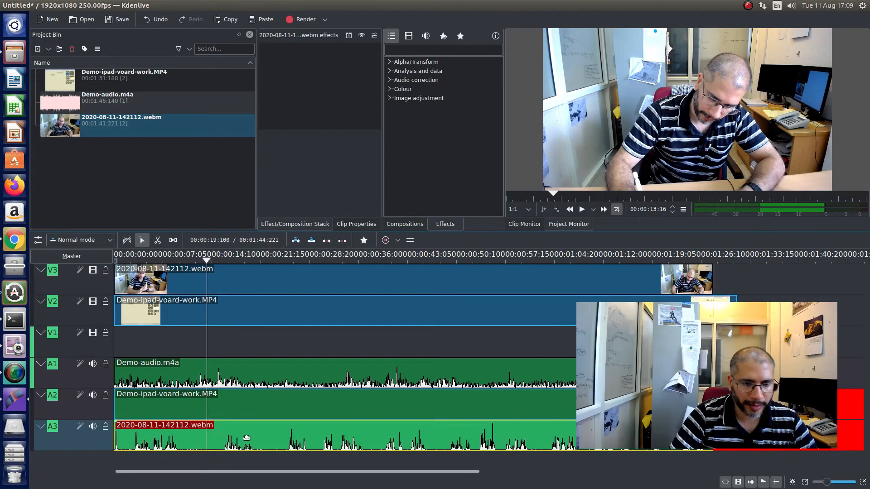
{"action": "right_click", "coordinate": [246, 438]}
{"action": "mouse_move", "coordinate": [270, 423]}
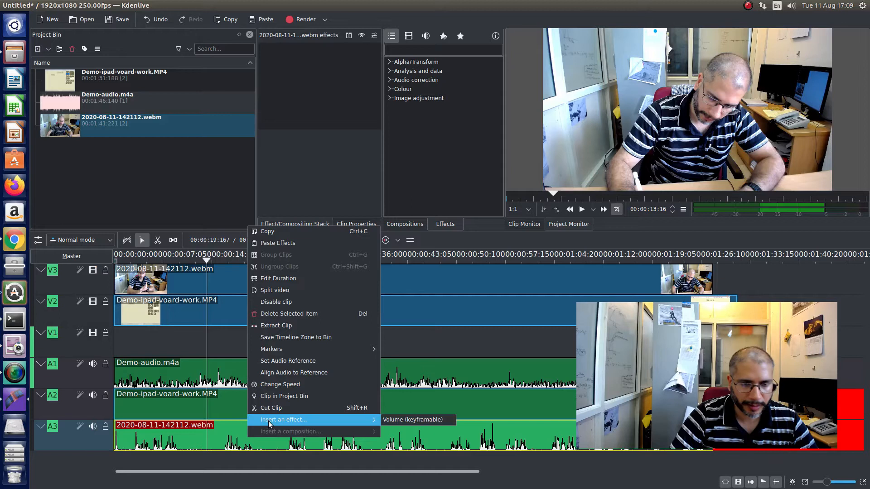
{"action": "left_click", "coordinate": [282, 317]}
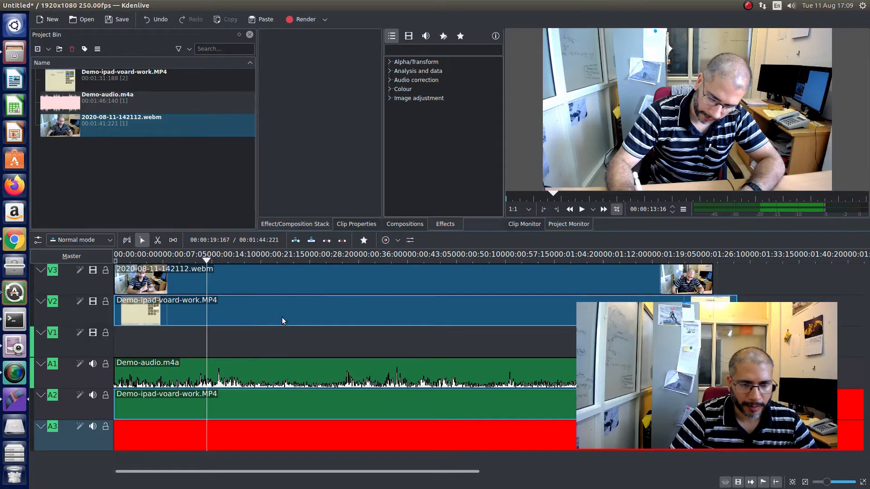
- Reorder the video tracks so Demo-ipad-voard-work.MP4 sits on V3 with its audio on A3, and the webcam clip on V2
{"action": "left_click", "coordinate": [261, 343]}
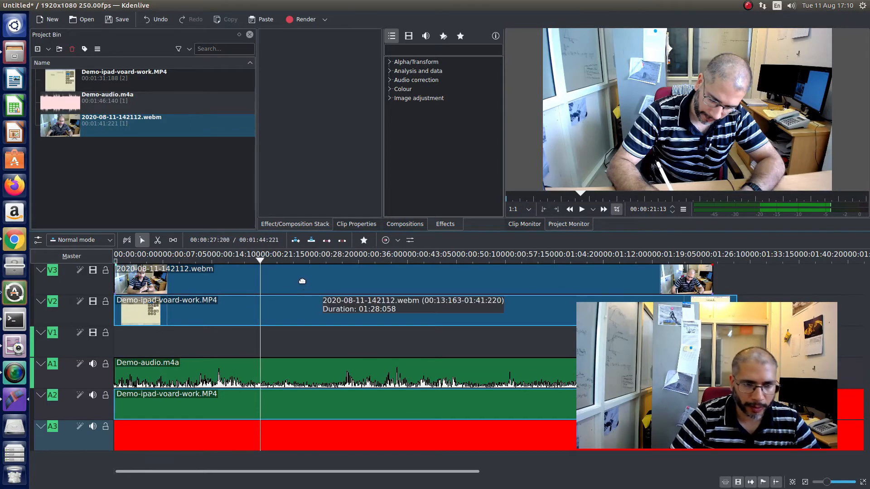
{"action": "left_click_drag", "start_coordinate": [302, 282], "coordinate": [301, 345]}
{"action": "left_click_drag", "start_coordinate": [301, 311], "coordinate": [299, 284]}
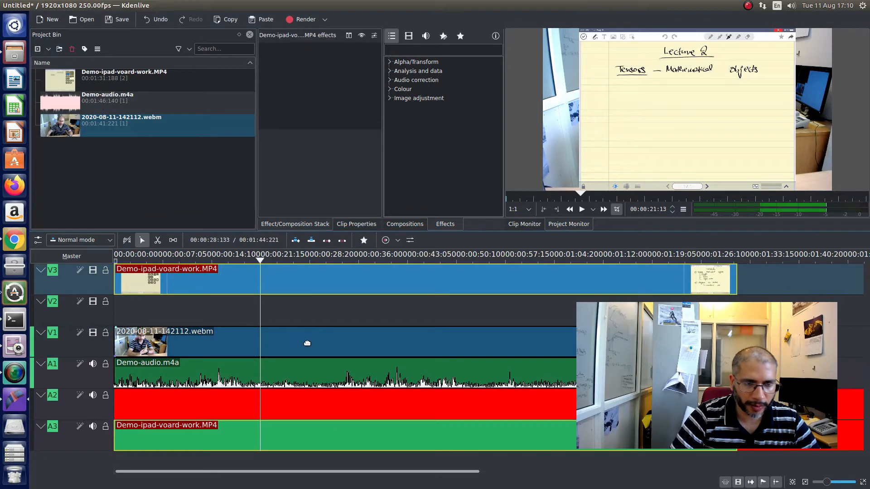
{"action": "left_click_drag", "start_coordinate": [307, 342], "coordinate": [304, 322]}
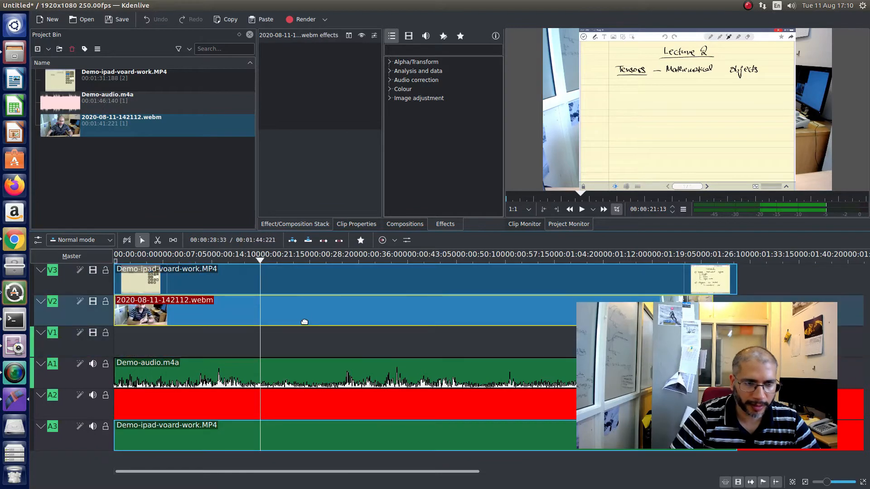
{"action": "left_click", "coordinate": [305, 274]}
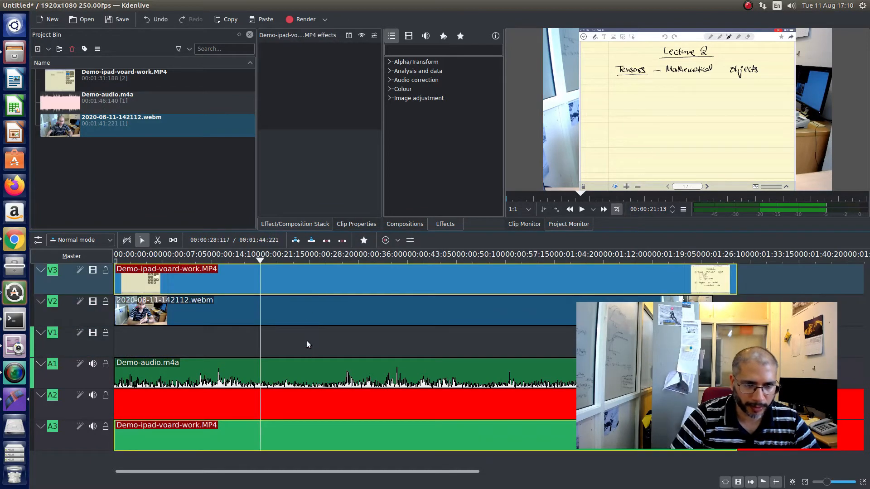
- Undo the track reordering, place the webcam clip on V3 above Demo-ipad-voard-work.MP4 on V2, and briefly play the result
{"action": "key", "text": "ctrl+z"}
{"action": "key", "text": "ctrl+z"}
{"action": "key", "text": "ctrl+z"}
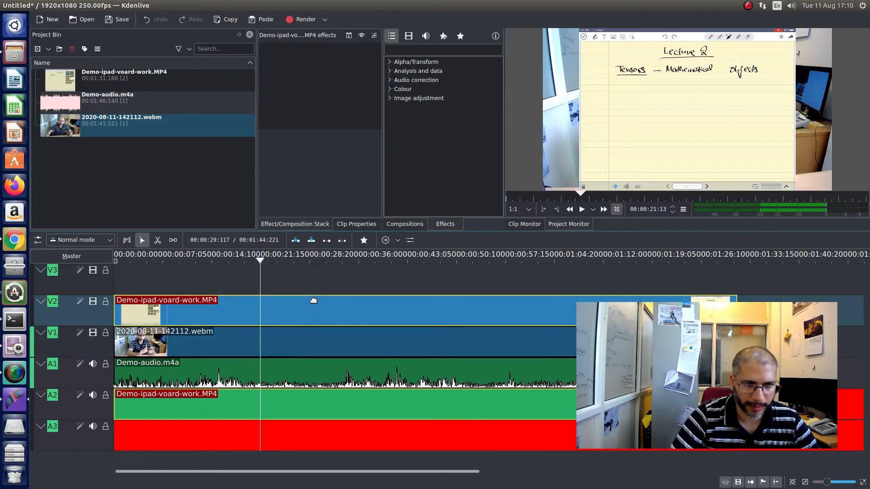
{"action": "left_click_drag", "start_coordinate": [324, 345], "coordinate": [316, 284]}
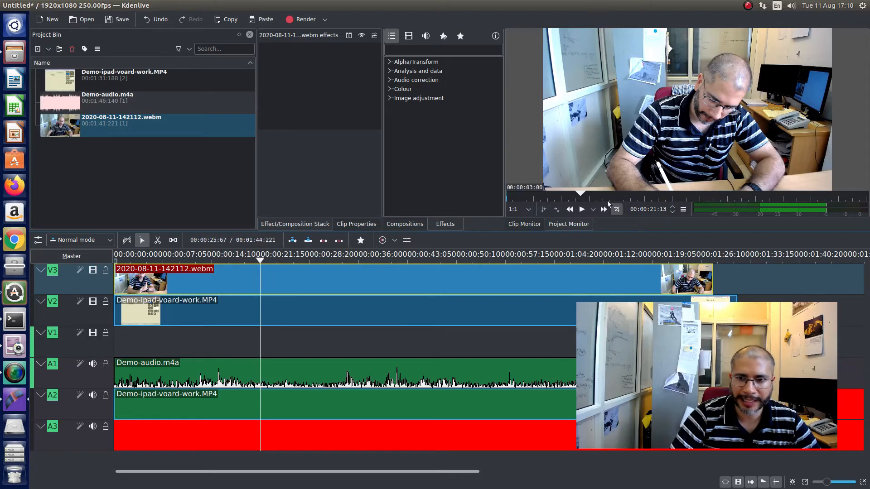
{"action": "left_click", "coordinate": [582, 209]}
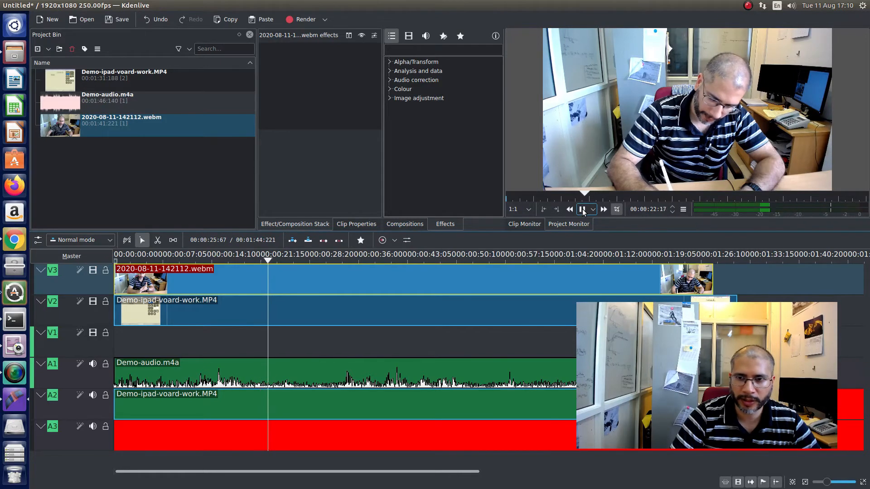
{"action": "left_click", "coordinate": [582, 208]}
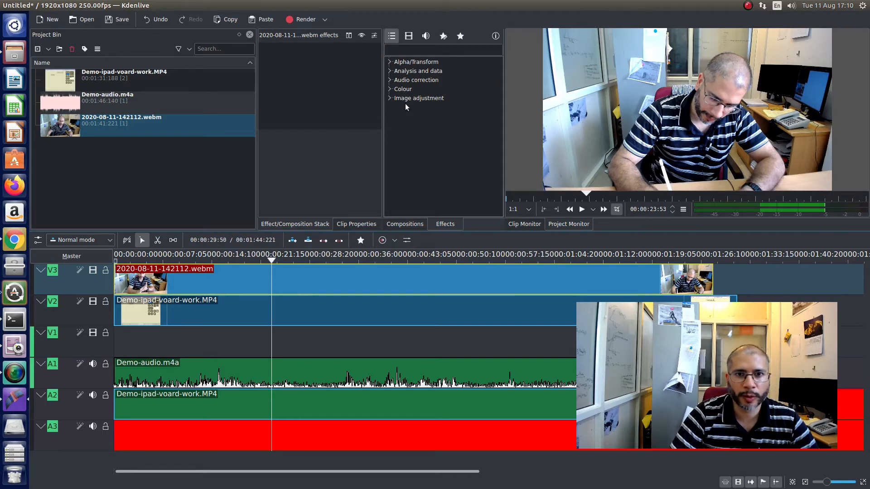
- Apply the Transform video effect from the Alpha/Transform category to the webcam clip on V3
{"action": "left_click", "coordinate": [390, 62]}
{"action": "left_click", "coordinate": [389, 62]}
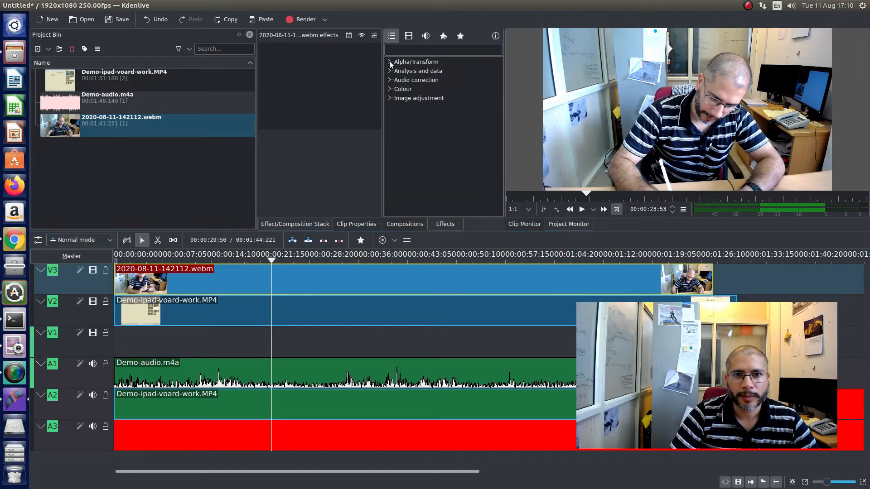
{"action": "left_click", "coordinate": [409, 37]}
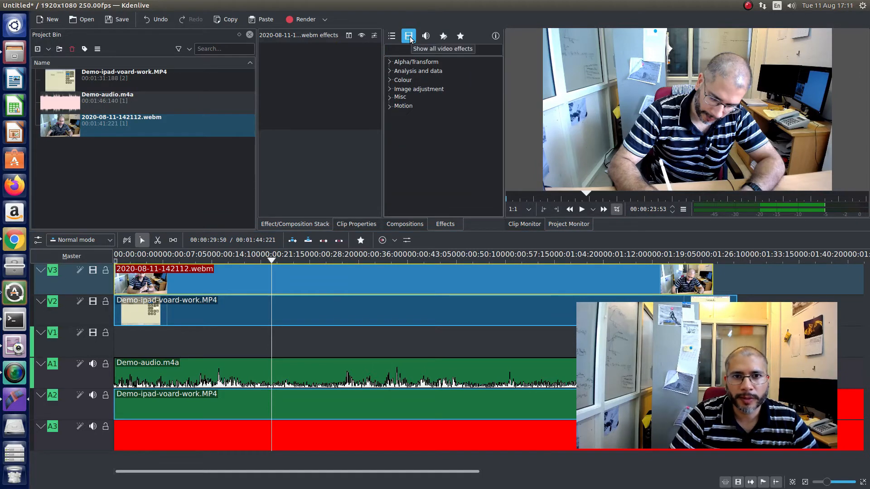
{"action": "left_click", "coordinate": [390, 62]}
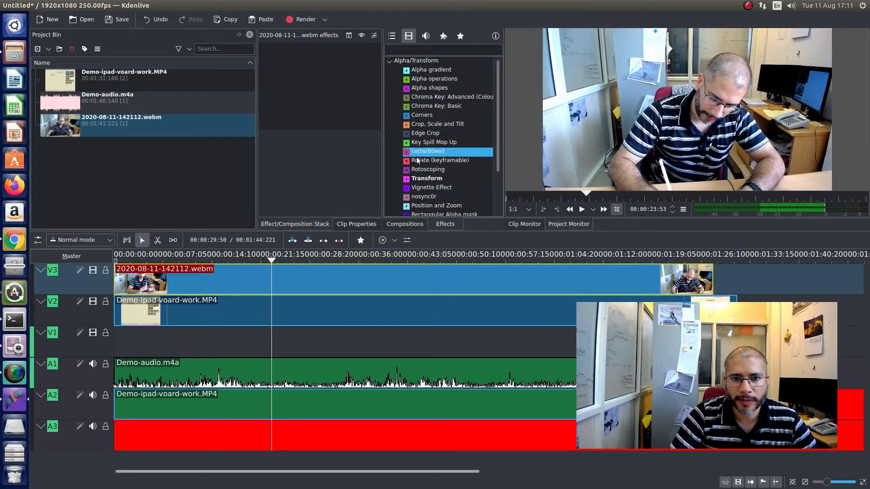
{"action": "left_click_drag", "start_coordinate": [418, 181], "coordinate": [329, 108]}
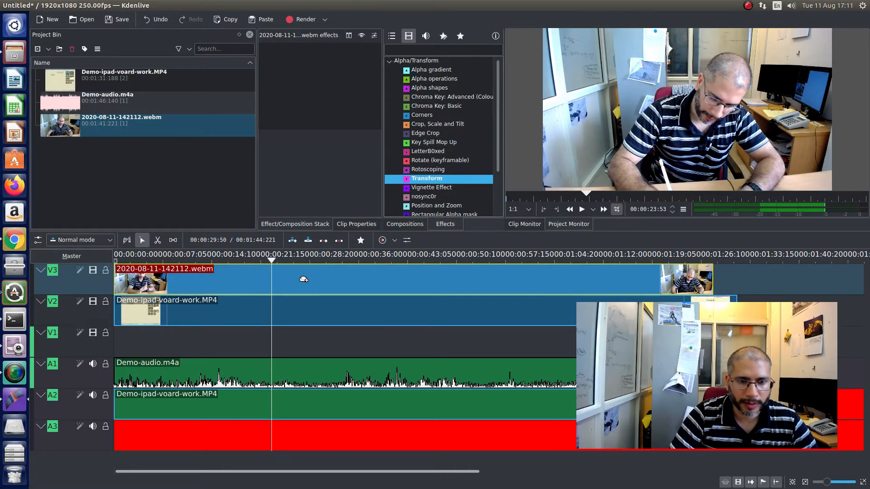
{"action": "left_click_drag", "start_coordinate": [303, 280], "coordinate": [303, 278]}
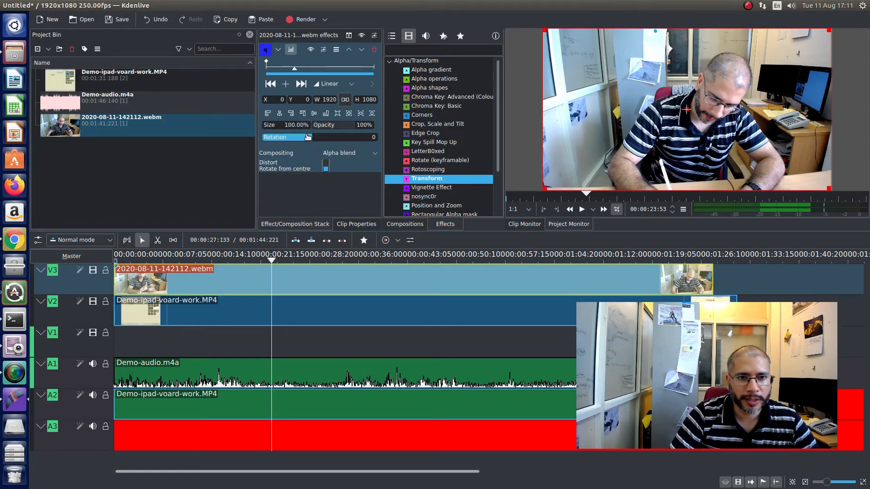
- Scale the webcam picture to 30% and place it near the frame's lower-left corner at about X 69, Y 692
{"action": "left_click", "coordinate": [294, 125]}
{"action": "type", "text": "20"}
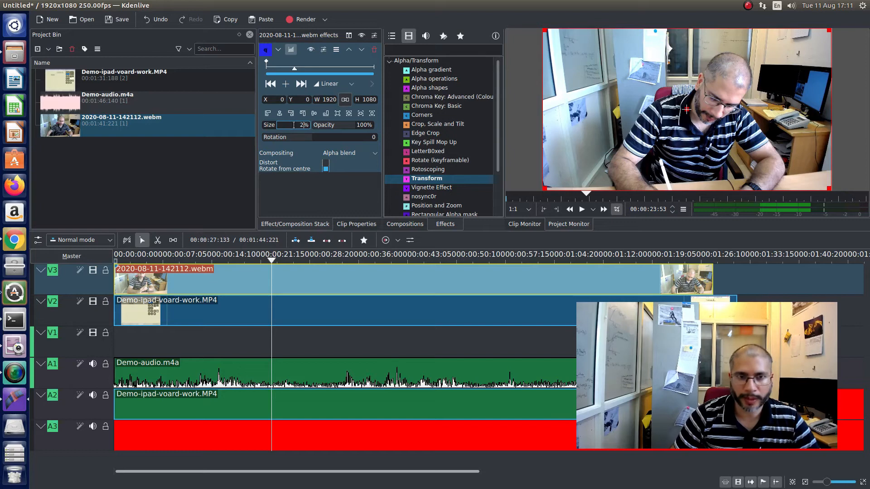
{"action": "key", "text": "Return"}
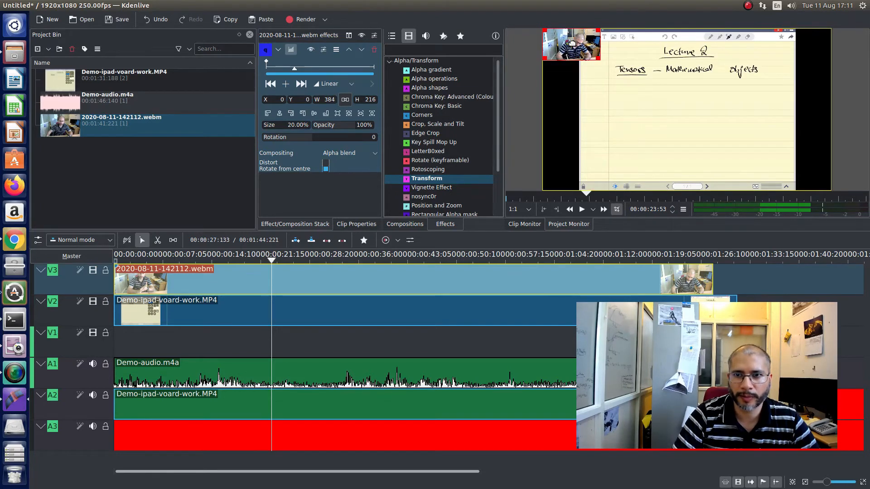
{"action": "double_click", "coordinate": [291, 125]}
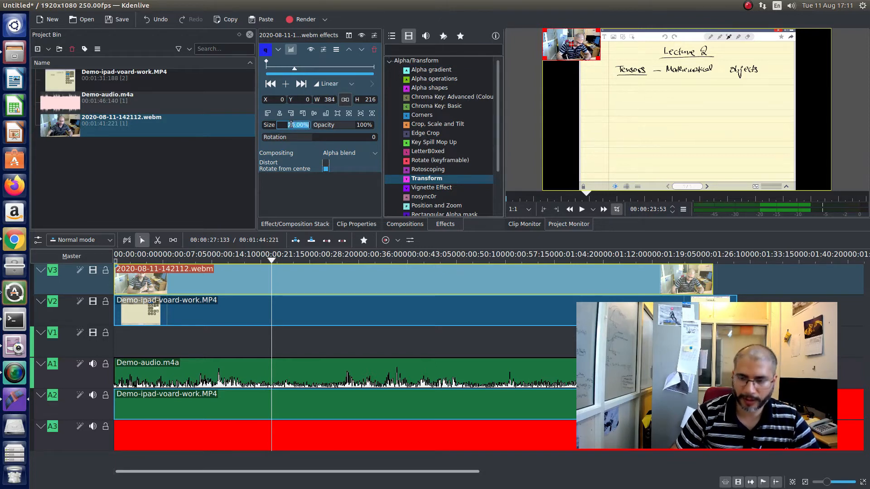
{"action": "type", "text": "30"}
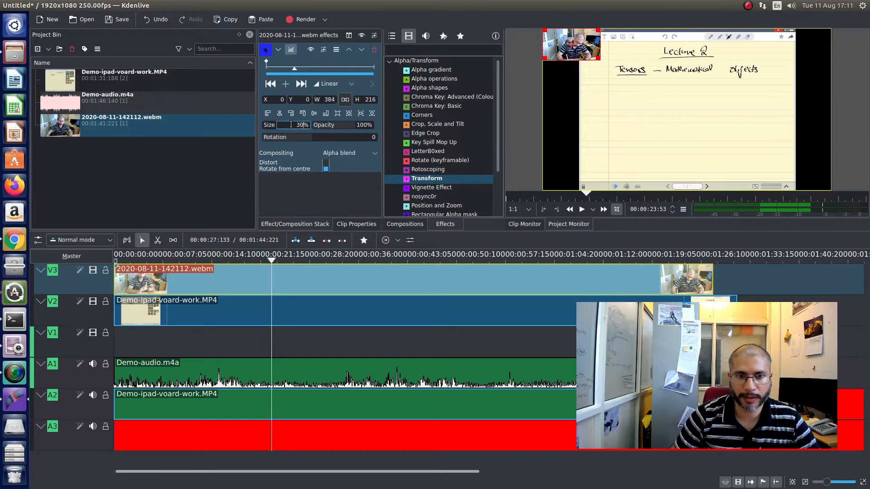
{"action": "key", "text": "Return"}
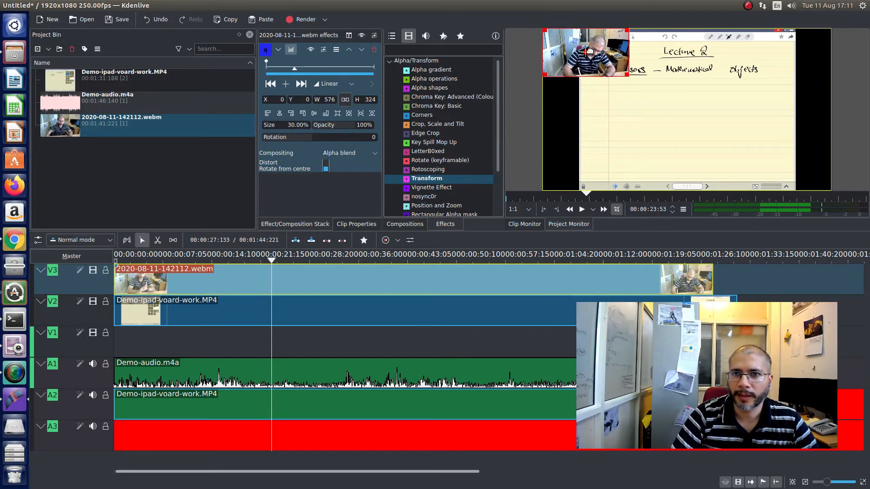
{"action": "left_click_drag", "start_coordinate": [586, 53], "coordinate": [597, 156]}
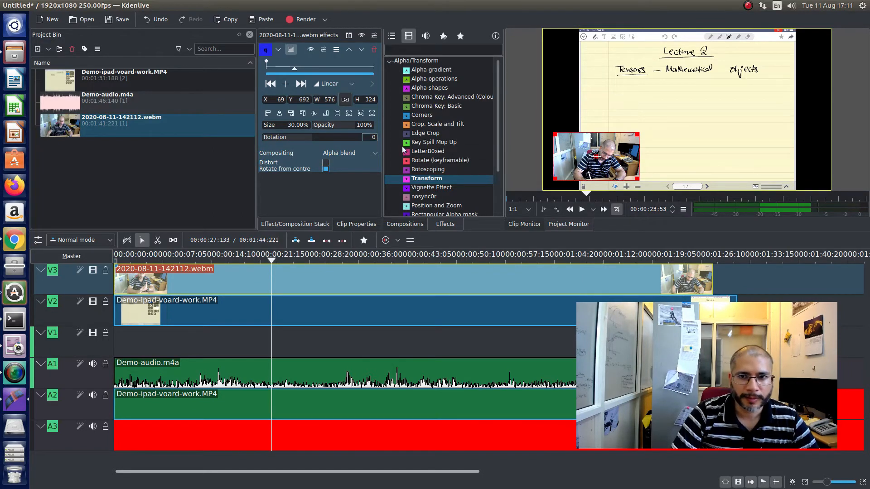
- Play the combined video from several points along the timeline to check the webcam overlay against the board work
{"action": "left_click", "coordinate": [582, 209]}
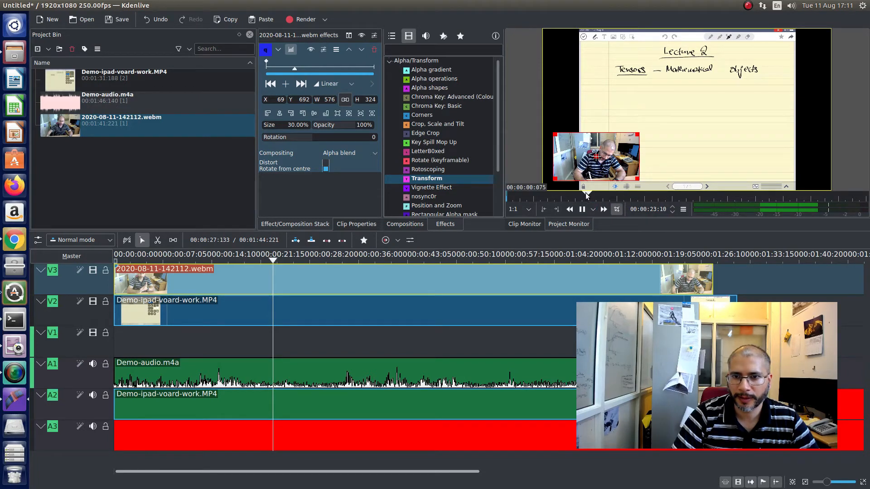
{"action": "left_click", "coordinate": [354, 259]}
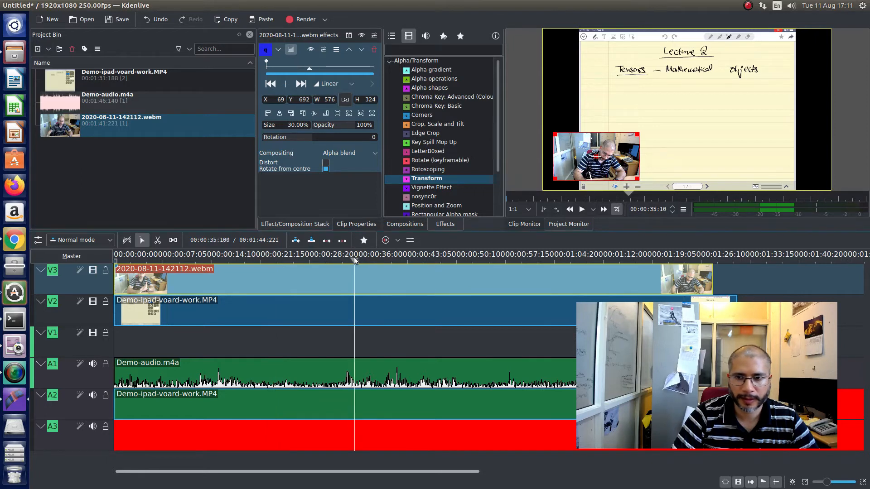
{"action": "key", "text": "space"}
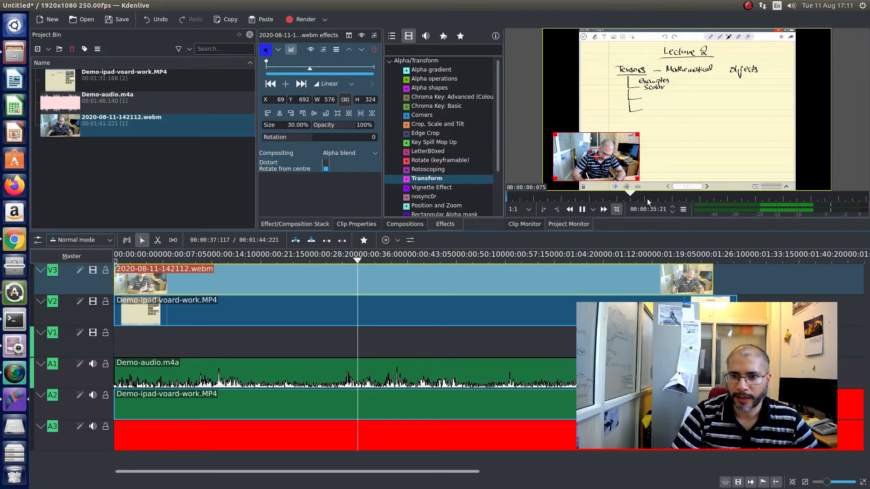
{"action": "left_click", "coordinate": [453, 257]}
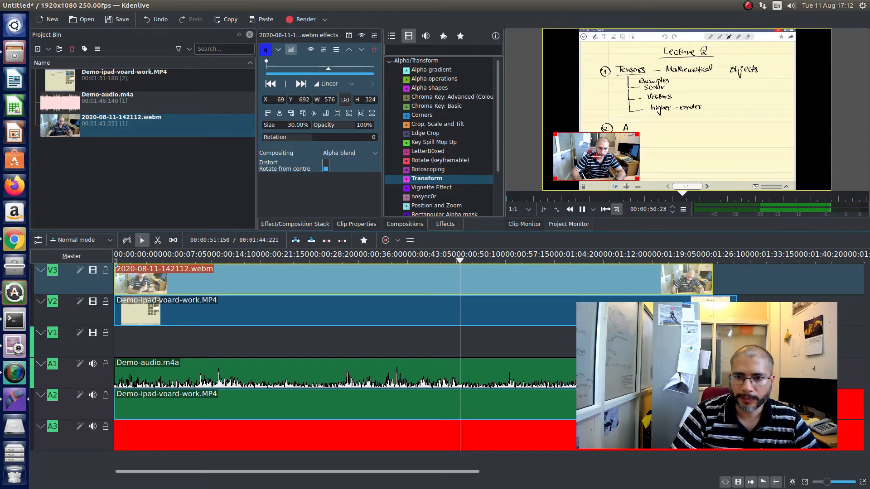
{"action": "left_click", "coordinate": [556, 262]}
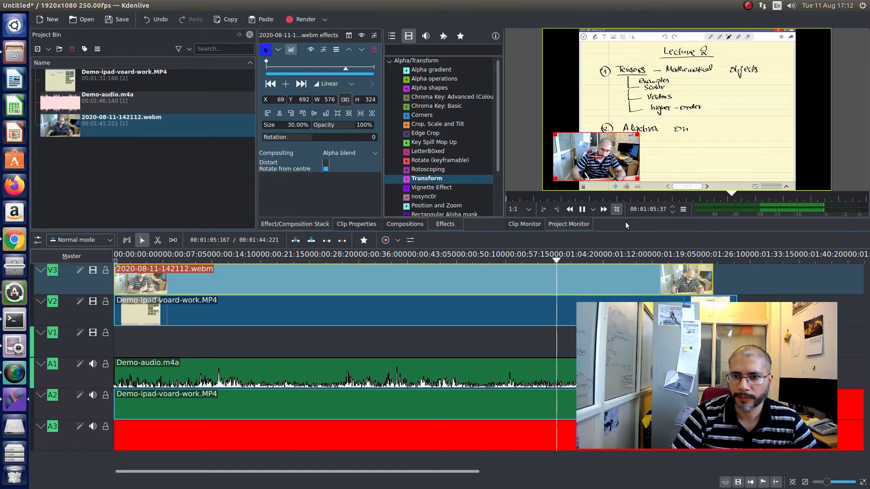
{"action": "key", "text": "space"}
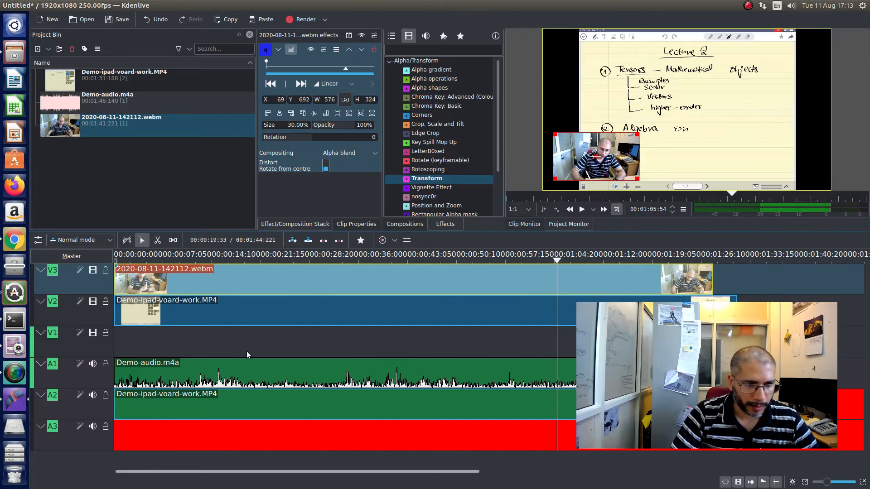
- Cut Demo-ipad-voard-work.MP4 on V2 at about 5 seconds and delete the part before the cut with its audio
{"action": "mouse_move", "coordinate": [277, 402]}
{"action": "left_mouse_down"}
{"action": "mouse_move", "coordinate": [297, 404]}
{"action": "mouse_move", "coordinate": [281, 406]}
{"action": "left_mouse_up"}
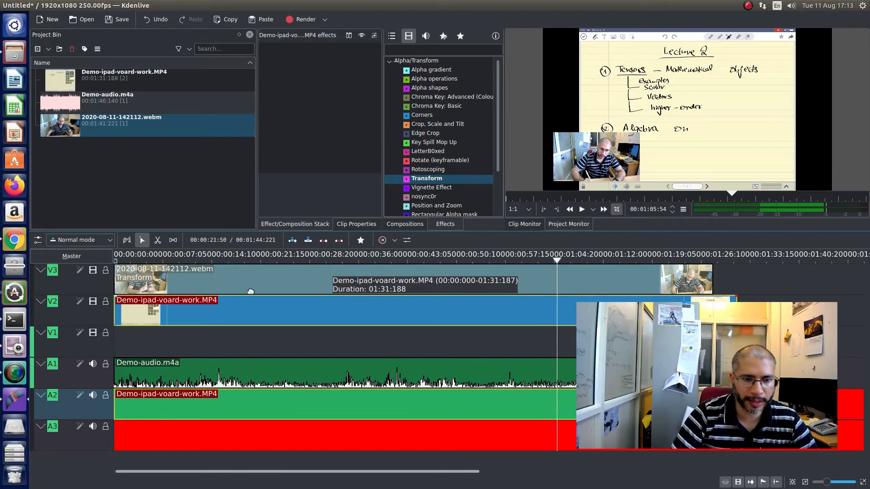
{"action": "left_click", "coordinate": [243, 257]}
{"action": "left_click", "coordinate": [153, 258]}
{"action": "left_click", "coordinate": [157, 240]}
{"action": "scroll", "coordinate": [153, 313], "scroll_direction": "up", "scroll_amount": 15}
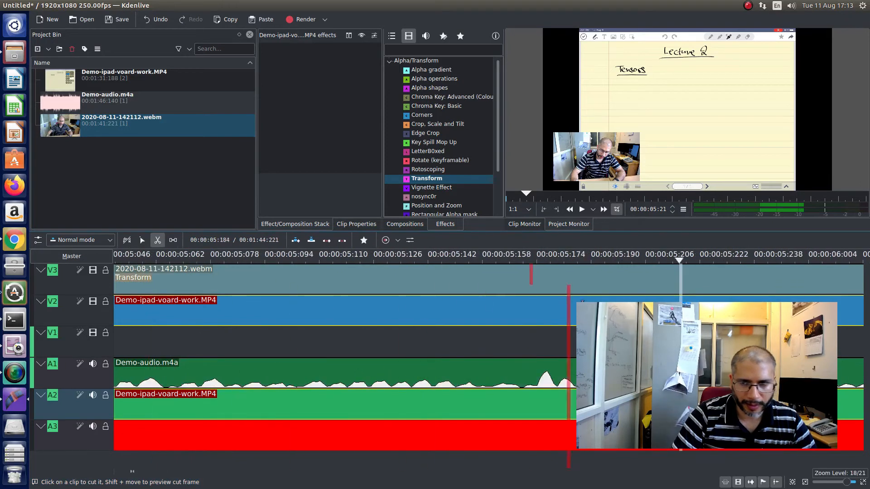
{"action": "left_click", "coordinate": [680, 306]}
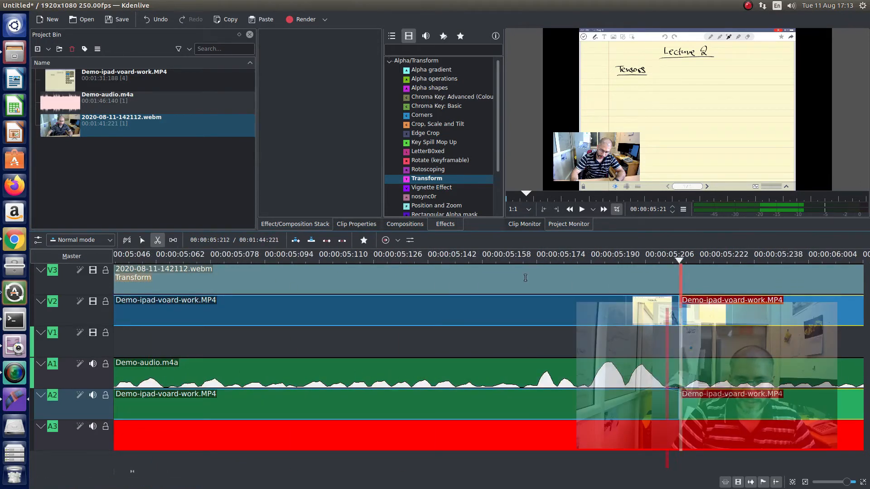
{"action": "left_click", "coordinate": [142, 240]}
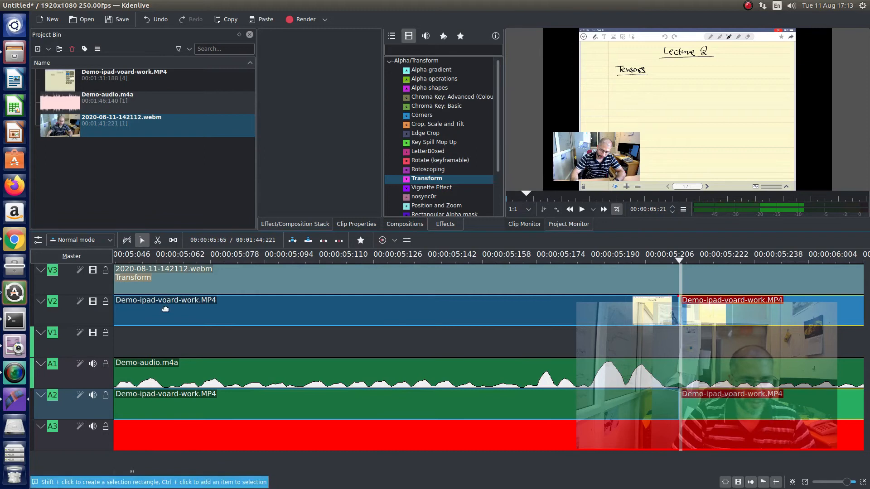
{"action": "left_click", "coordinate": [251, 308]}
{"action": "key", "text": "Delete"}
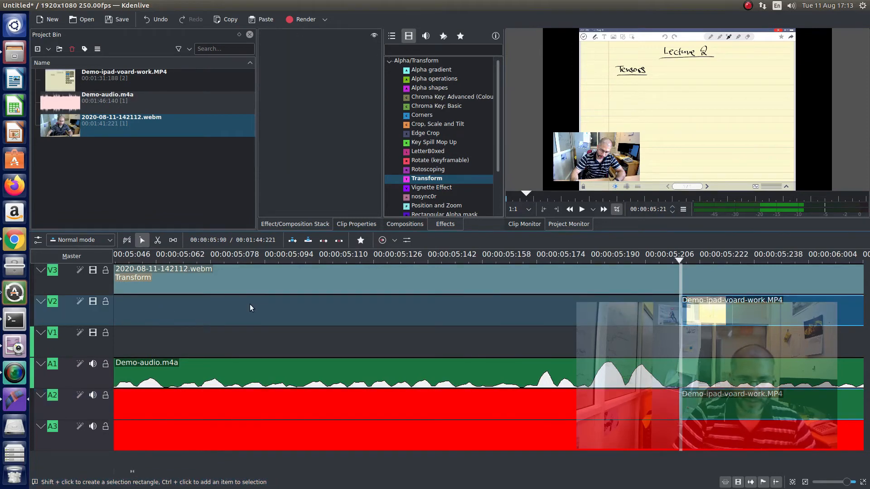
- Move the trimmed Demo-ipad-voard-work.MP4 clip and its audio to the very start of the timeline
{"action": "scroll", "coordinate": [250, 304], "scroll_direction": "down", "scroll_amount": 5}
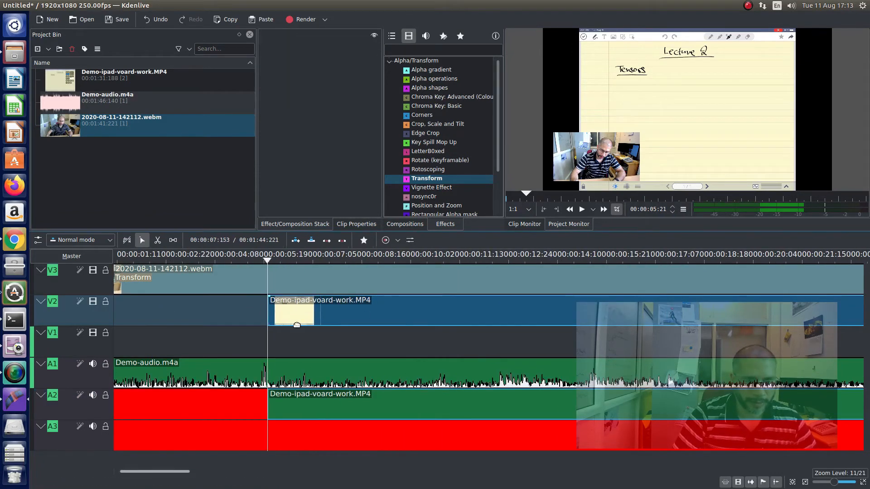
{"action": "scroll", "coordinate": [317, 308], "scroll_direction": "down", "scroll_amount": 3}
{"action": "left_click_drag", "start_coordinate": [301, 312], "coordinate": [249, 311]}
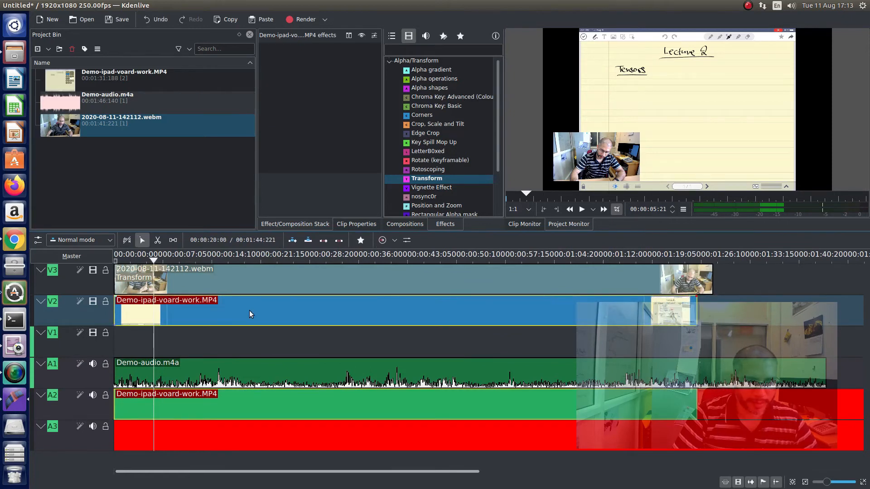
- Ungroup the video and audio of Demo-ipad-voard-work.MP4, and delete its audio from track A2
{"action": "right_click", "coordinate": [247, 404]}
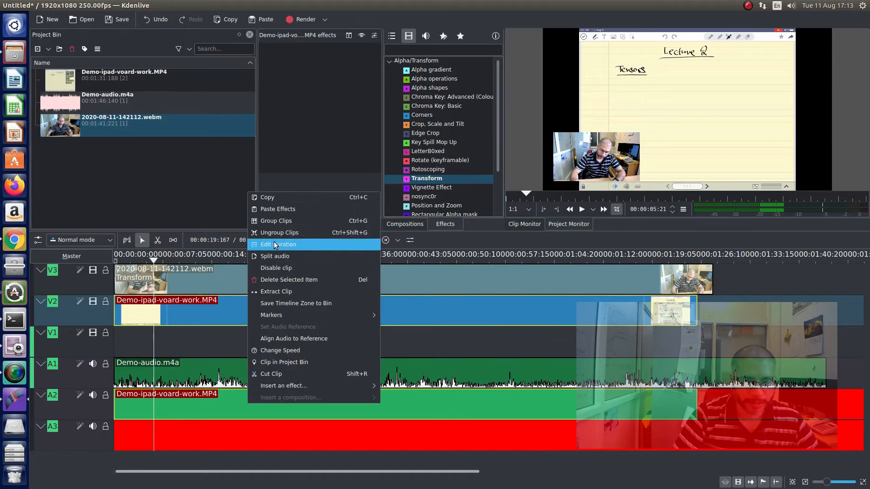
{"action": "left_click", "coordinate": [275, 233]}
{"action": "left_click", "coordinate": [238, 408]}
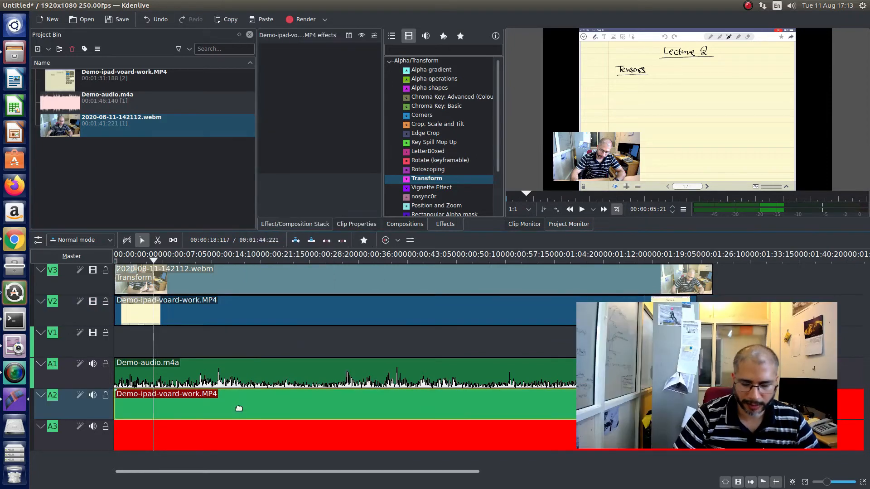
{"action": "key", "text": "Delete"}
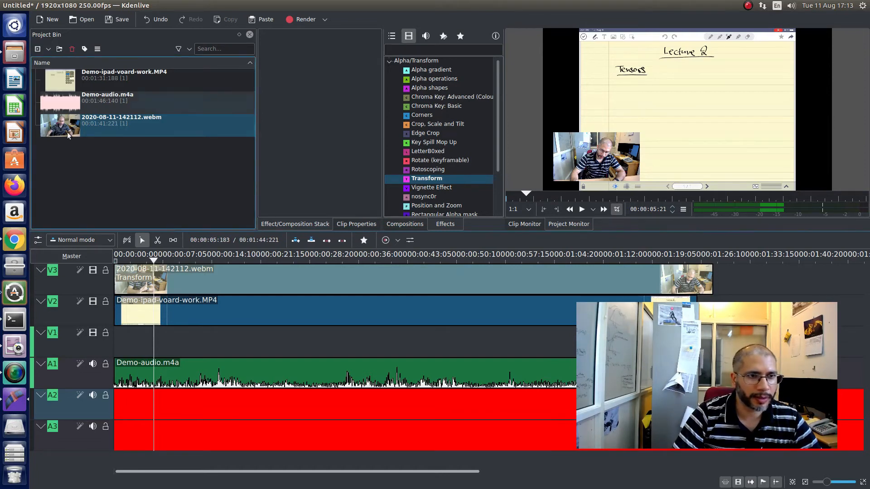
- Create a title clip with the project background preview hidden and enter the text "Lecture 1 - tensors"
{"action": "right_click", "coordinate": [82, 160]}
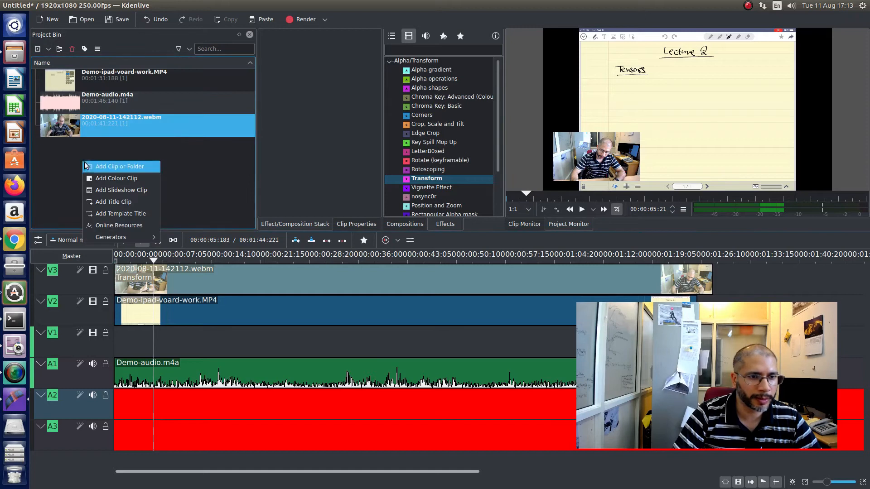
{"action": "left_click", "coordinate": [117, 203]}
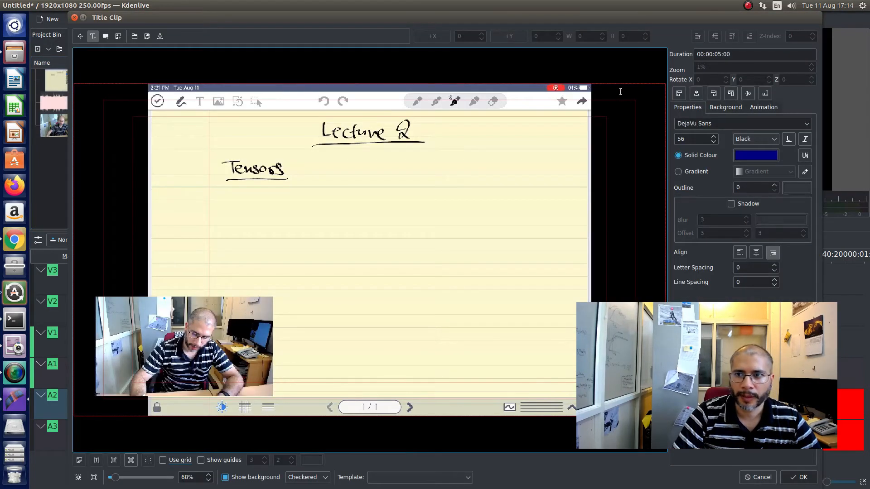
{"action": "left_click", "coordinate": [225, 479]}
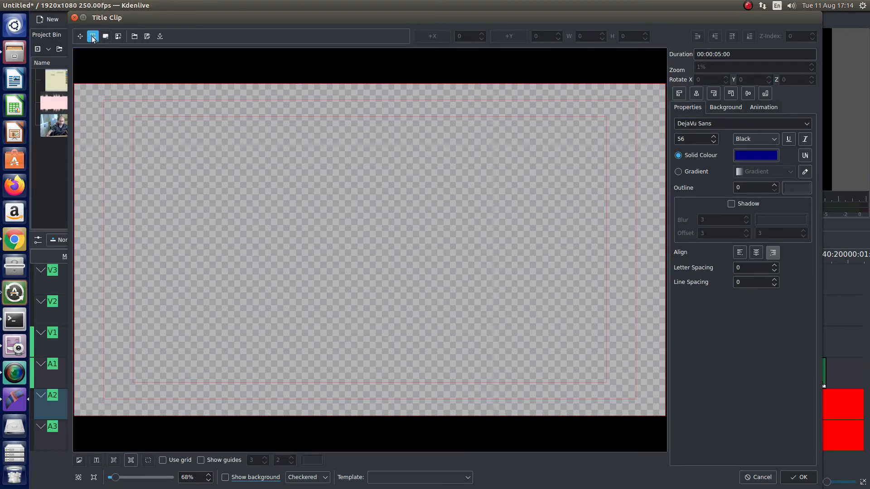
{"action": "left_click", "coordinate": [222, 176]}
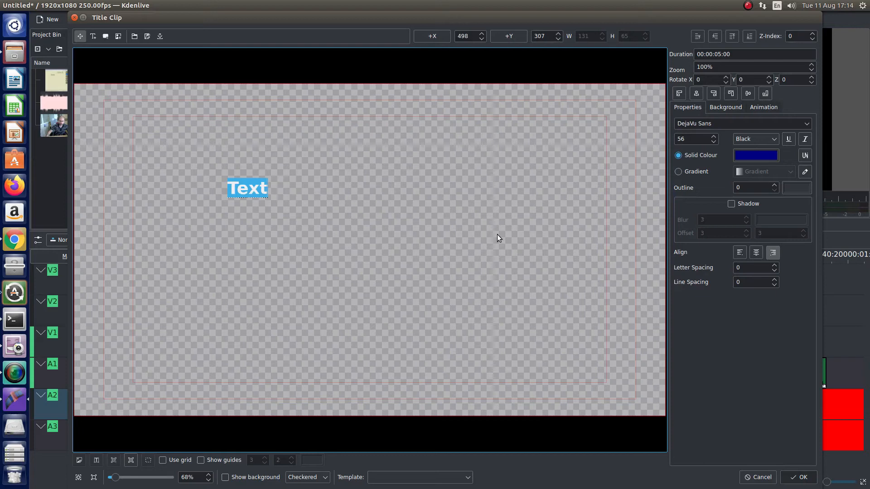
{"action": "type", "text": "Lecture 1"}
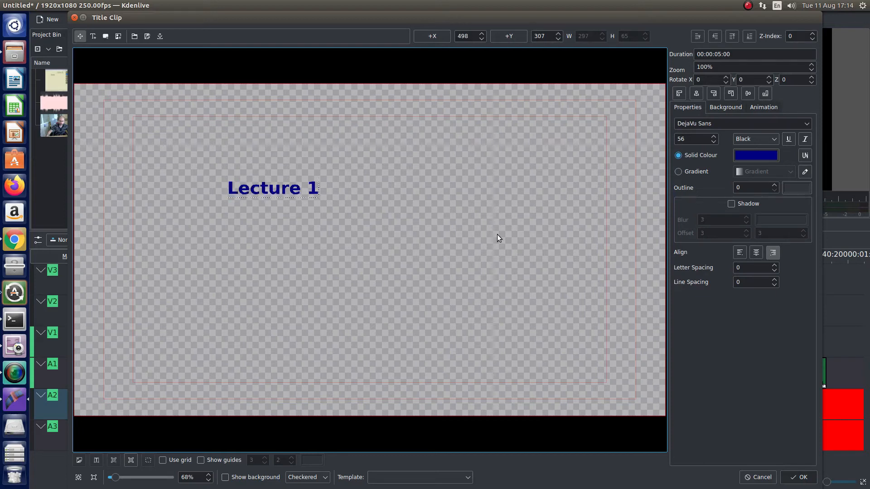
{"action": "type", "text": " - tensors"}
{"action": "key", "text": "ctrl+a"}
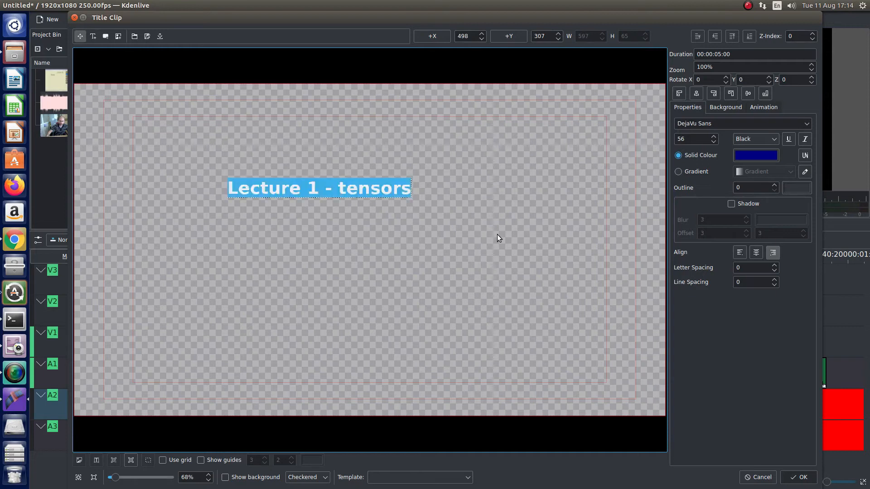
- Show the grid and guides, and move the title text near the frame's centre at about X 700, Y 420
{"action": "left_click", "coordinate": [257, 205]}
{"action": "left_click_drag", "start_coordinate": [253, 190], "coordinate": [316, 238]}
{"action": "left_click", "coordinate": [162, 460]}
{"action": "left_click", "coordinate": [201, 460]}
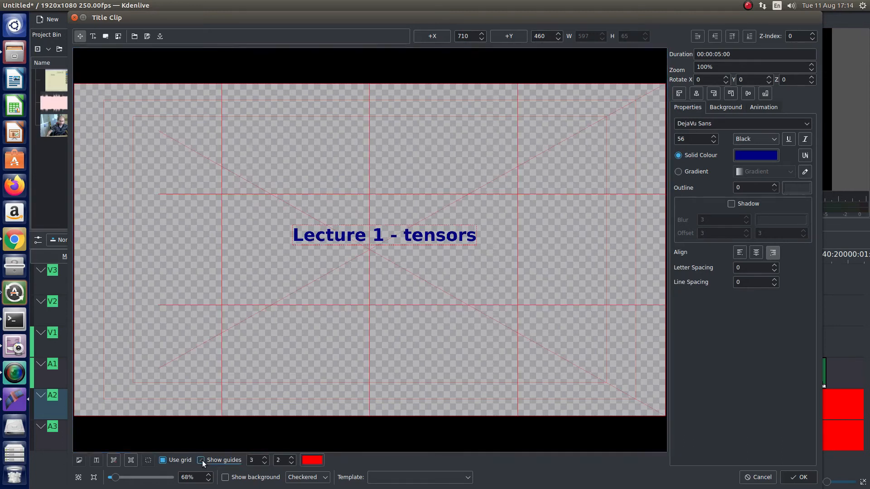
{"action": "left_click_drag", "start_coordinate": [385, 238], "coordinate": [382, 226]}
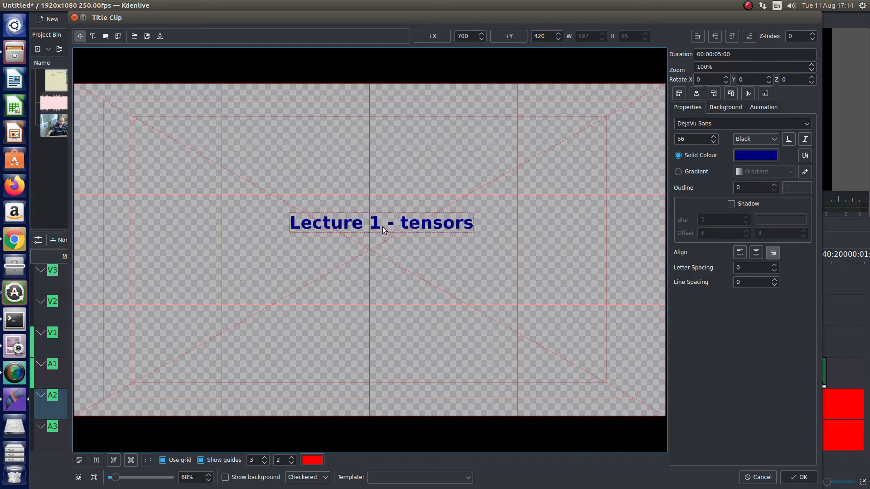
- Set the title text's font size to 76 and shift the text sideways to about X 580
{"action": "left_click_drag", "start_coordinate": [692, 140], "coordinate": [666, 139]}
{"action": "type", "text": "76"}
{"action": "key", "text": "Return"}
{"action": "left_click_drag", "start_coordinate": [421, 232], "coordinate": [386, 230]}
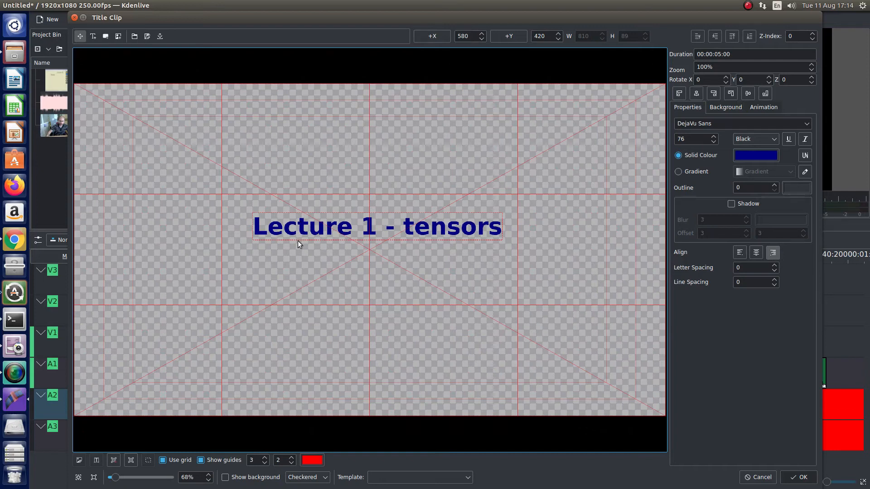
- Preview the title over the project frame, move the text to about X 600, Y 480, and hide the project frame again
{"action": "left_click", "coordinate": [226, 478]}
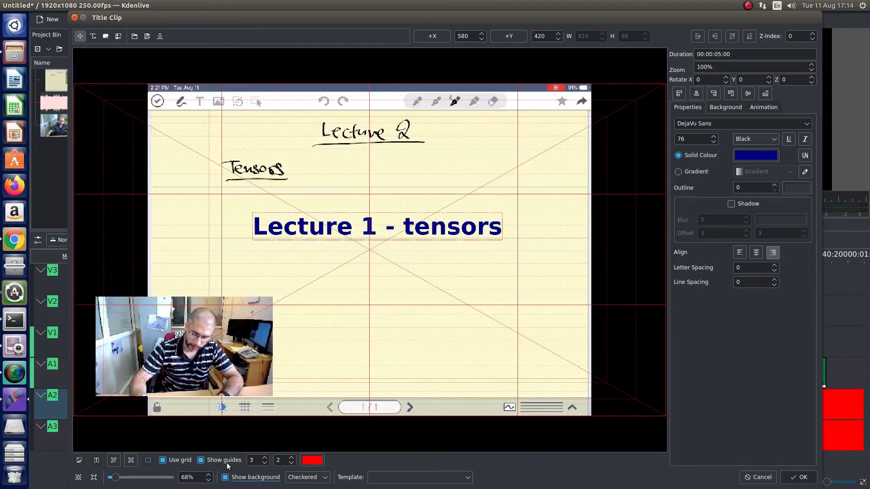
{"action": "left_click_drag", "start_coordinate": [346, 232], "coordinate": [351, 257]}
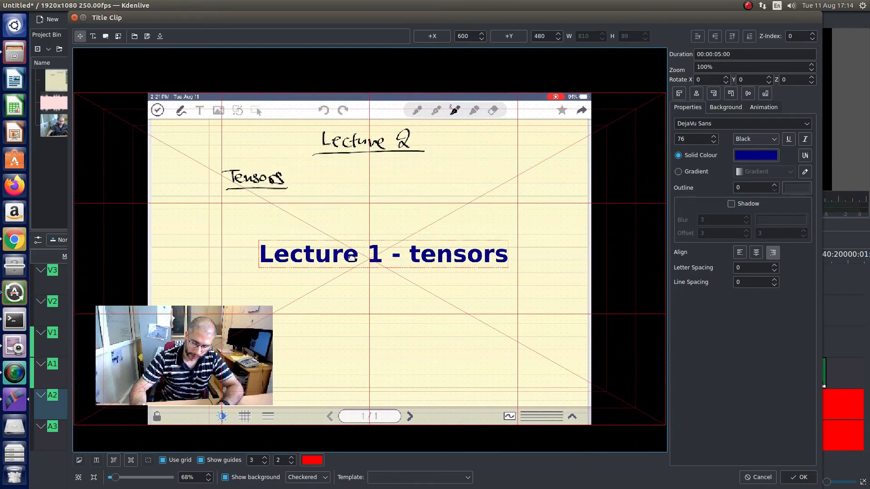
{"action": "left_click", "coordinate": [226, 480]}
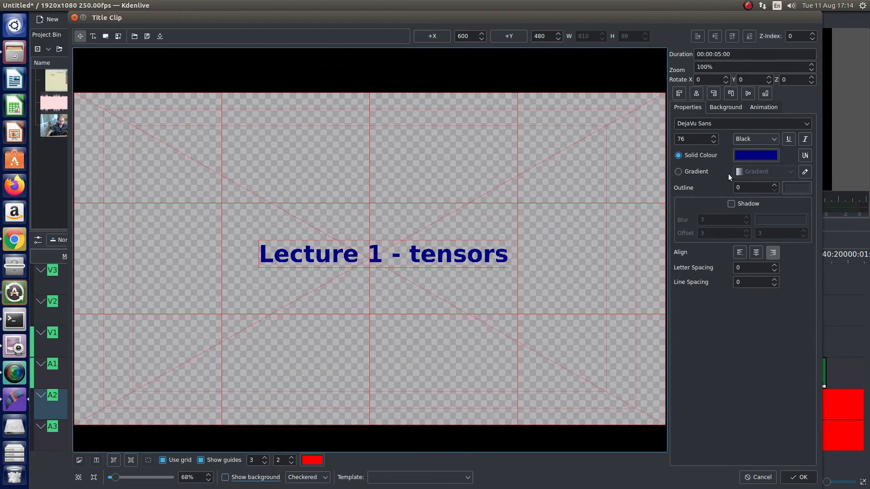
- Give the title a fully opaque white background (#ffffff, opacity 255), hide the guides and save the title clip
{"action": "left_click", "coordinate": [723, 107]}
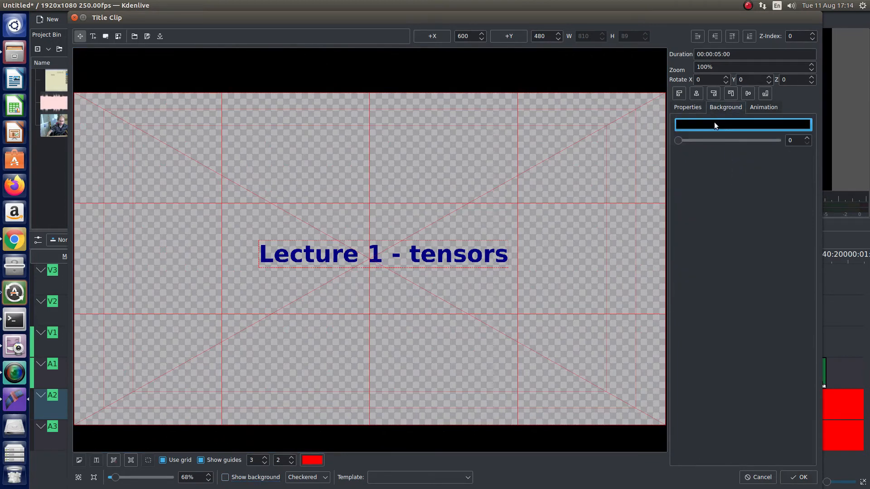
{"action": "left_click", "coordinate": [714, 123]}
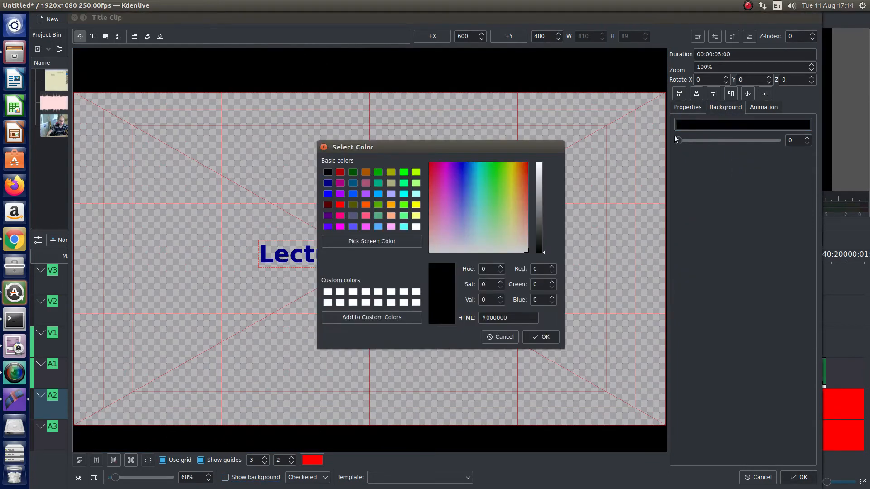
{"action": "left_click", "coordinate": [416, 228]}
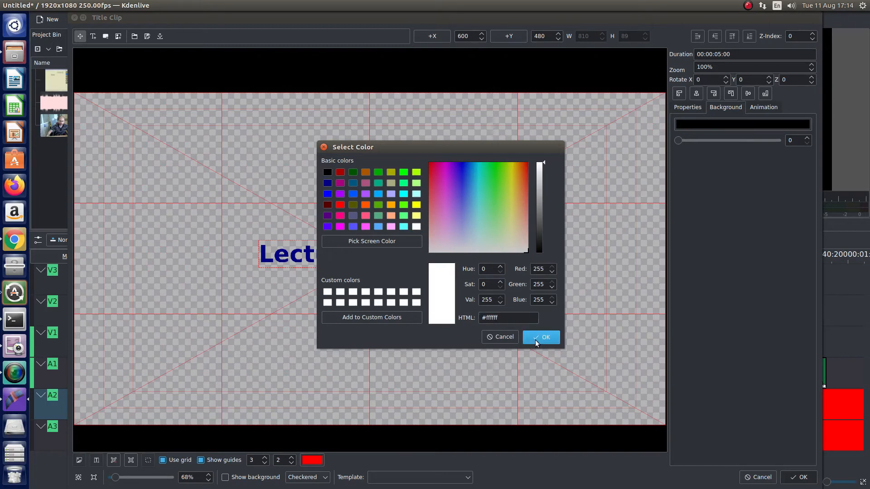
{"action": "left_click", "coordinate": [535, 339]}
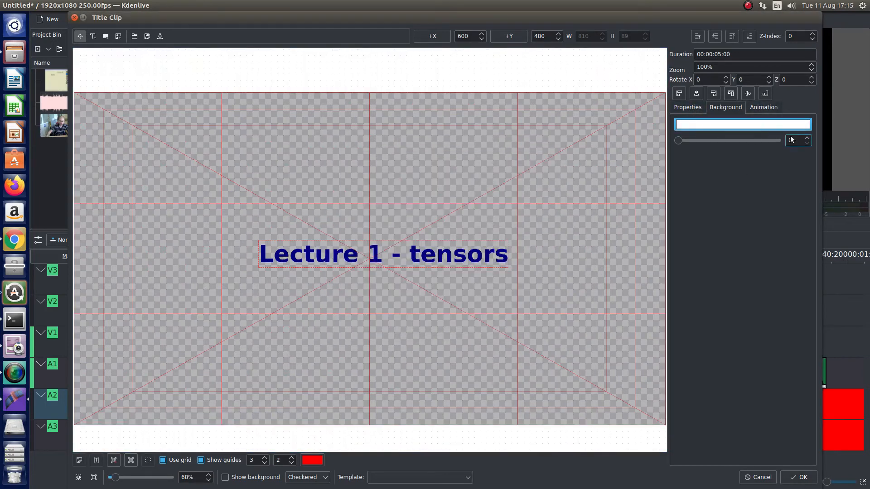
{"action": "left_click_drag", "start_coordinate": [679, 141], "coordinate": [809, 153]}
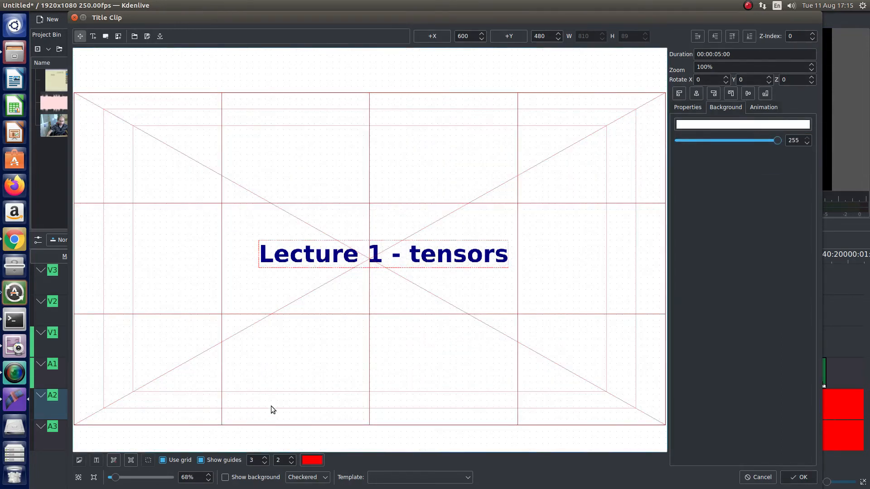
{"action": "left_click", "coordinate": [200, 461]}
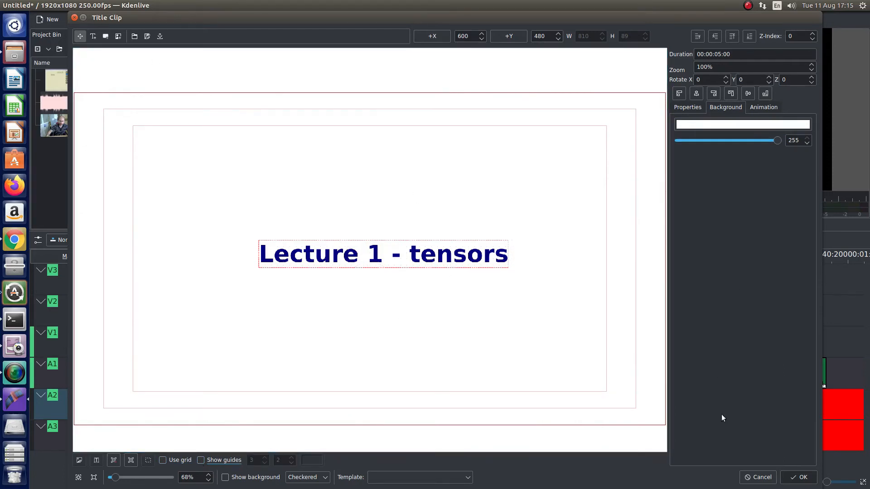
{"action": "left_click", "coordinate": [786, 477]}
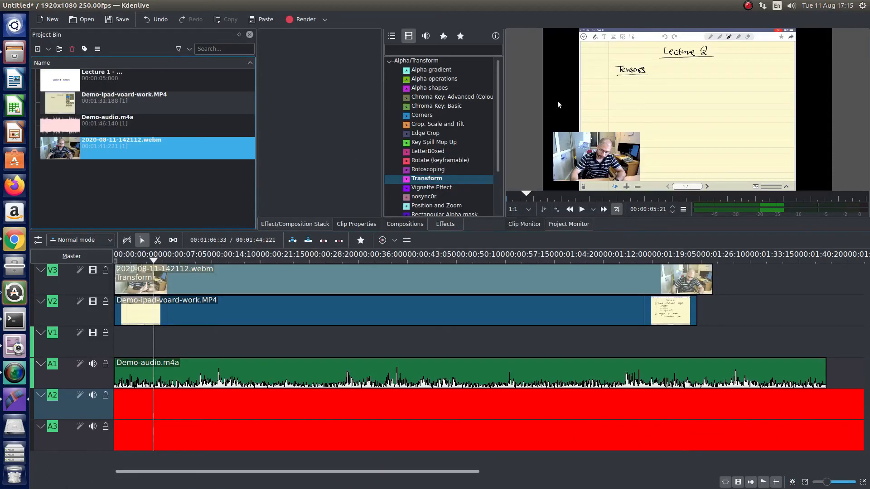
- Place the Lecture 1 title at the start of V1 and move the webcam and board-work clips to start right after it
{"action": "left_click_drag", "start_coordinate": [118, 81], "coordinate": [115, 336]}
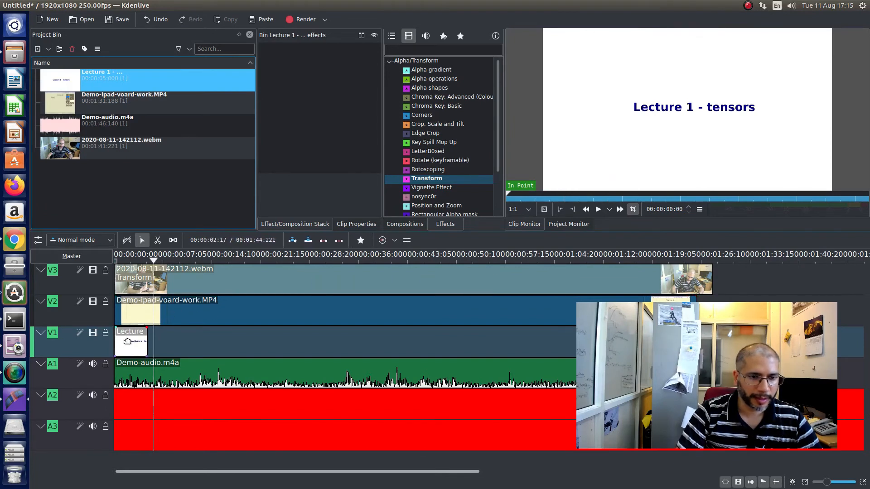
{"action": "left_click", "coordinate": [202, 283]}
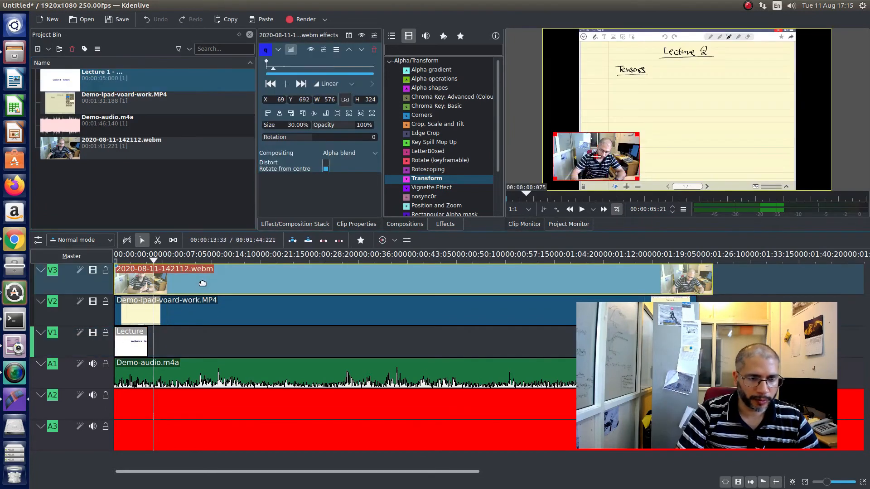
{"action": "scroll", "coordinate": [153, 352], "scroll_direction": "up", "scroll_amount": 3}
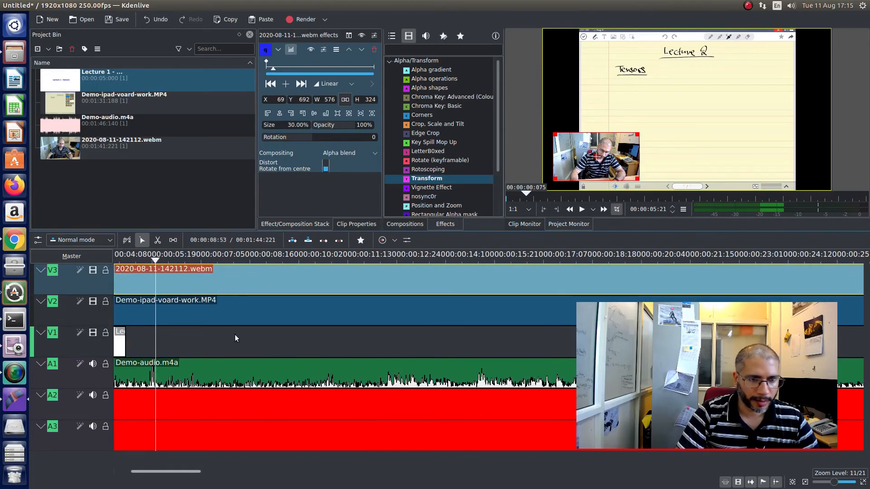
{"action": "scroll", "coordinate": [227, 341], "scroll_direction": "down", "scroll_amount": 2}
{"action": "left_click_drag", "start_coordinate": [228, 283], "coordinate": [285, 286]}
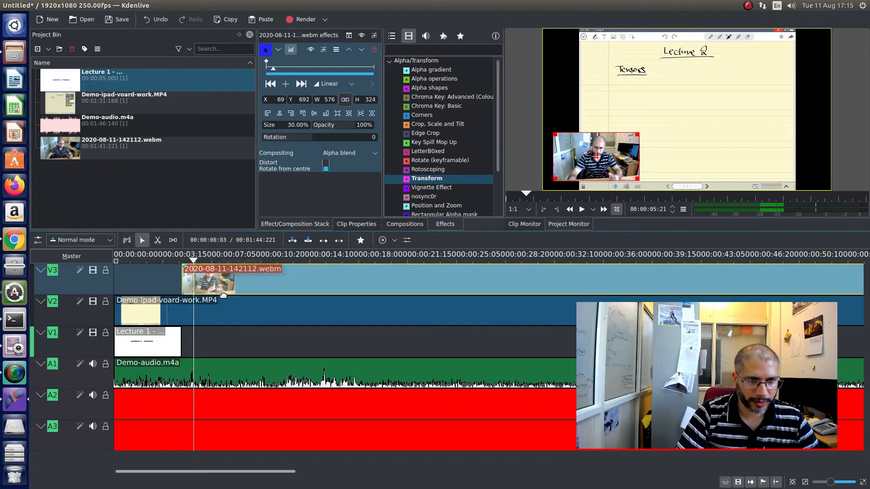
{"action": "left_click", "coordinate": [254, 313]}
{"action": "left_click_drag", "start_coordinate": [254, 313], "coordinate": [322, 314]}
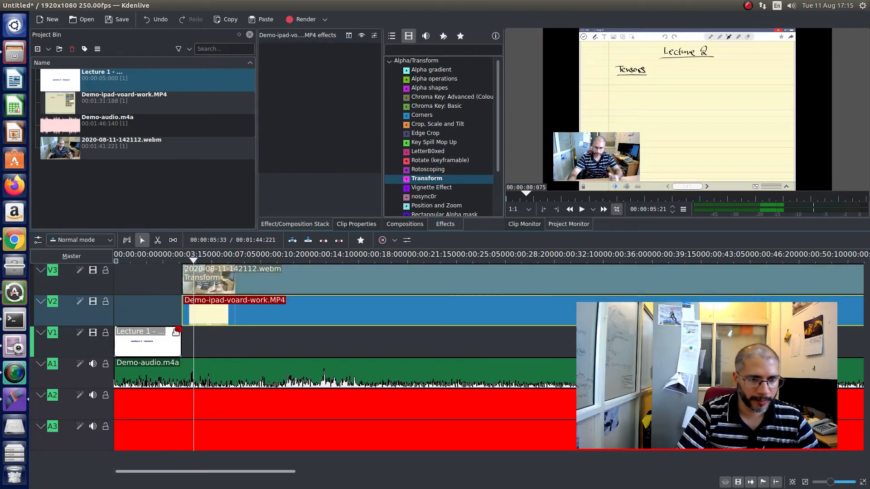
- Play the timeline from near the start to check the change from the title to the board work
{"action": "left_click", "coordinate": [127, 259]}
{"action": "left_click", "coordinate": [582, 210]}
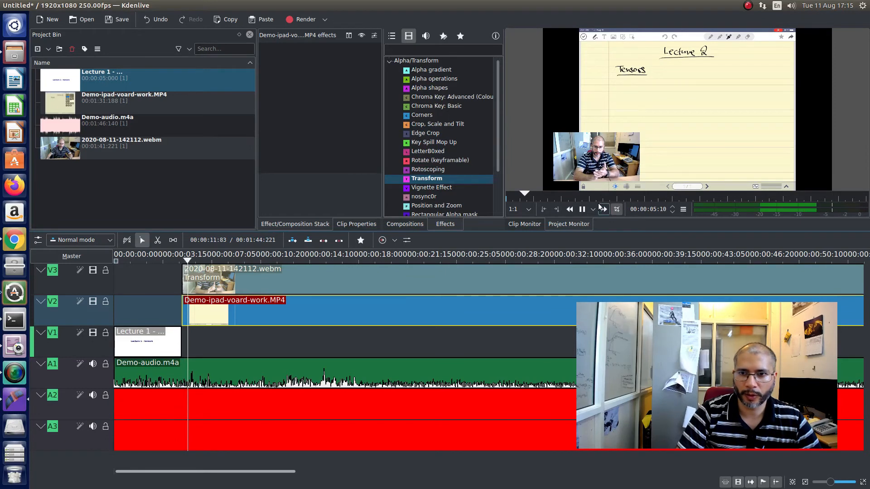
{"action": "key", "text": "space"}
- Shorten the title clip to about 3 seconds and move the webcam and board-work clips back to its new end
{"action": "left_click", "coordinate": [173, 341]}
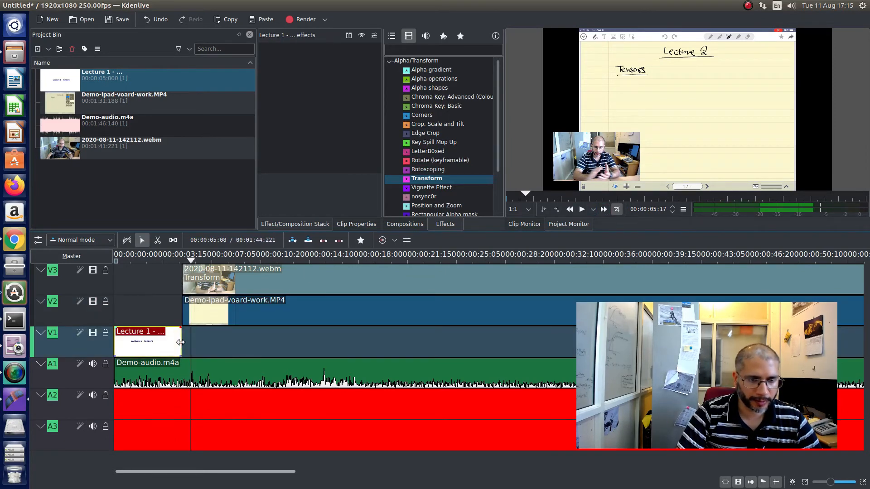
{"action": "left_click_drag", "start_coordinate": [181, 341], "coordinate": [180, 341]}
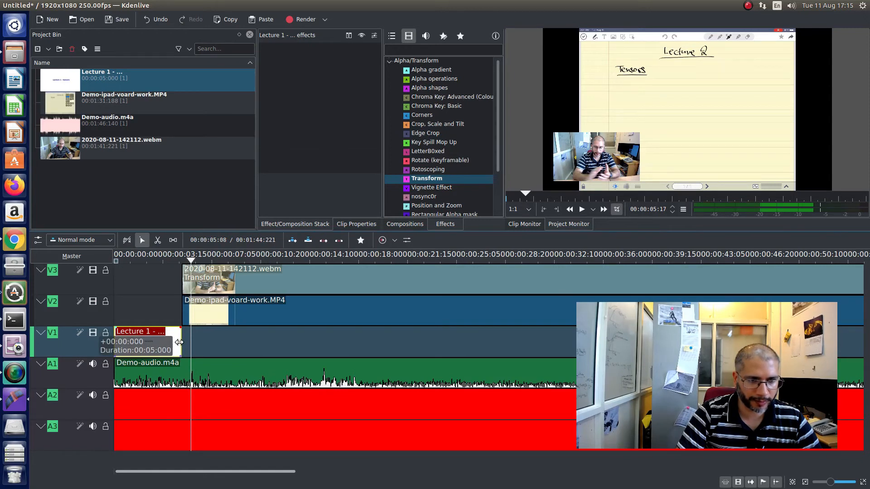
{"action": "left_click_drag", "start_coordinate": [176, 342], "coordinate": [159, 342]}
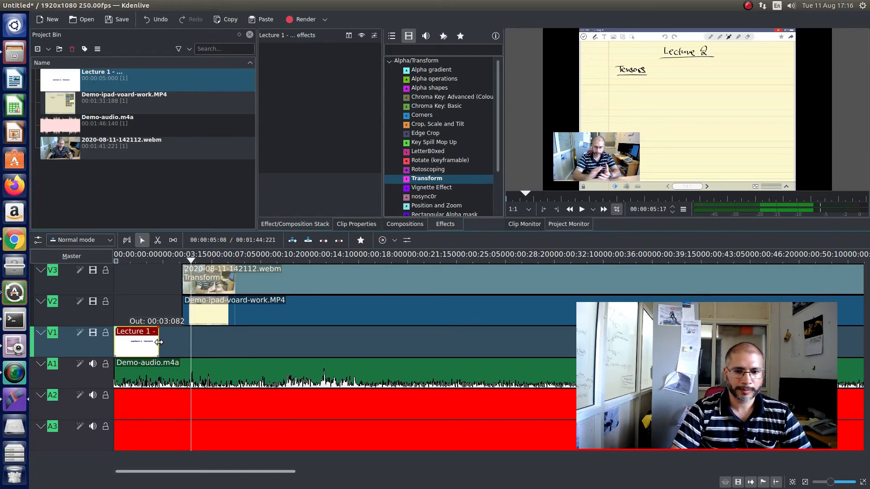
{"action": "left_click_drag", "start_coordinate": [310, 278], "coordinate": [287, 278]}
{"action": "left_click_drag", "start_coordinate": [354, 315], "coordinate": [319, 312]}
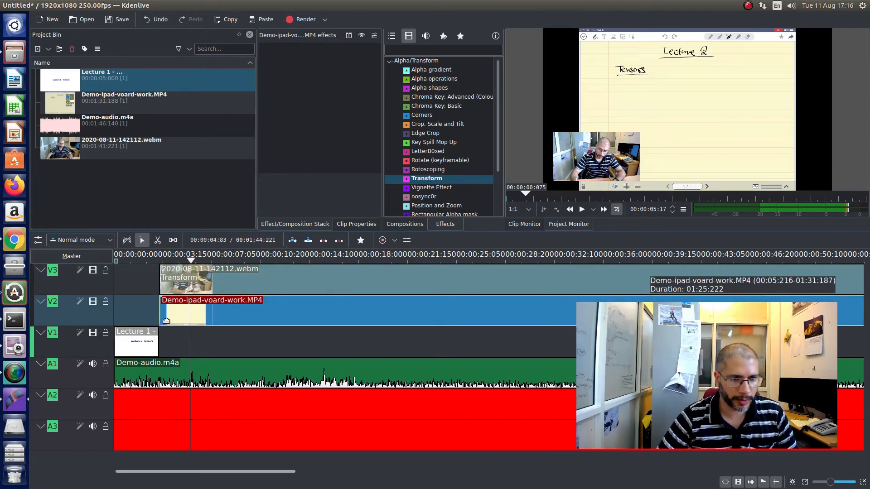
- Add a Wipe composition at the end of the title clip and play the opening to check it
{"action": "left_click", "coordinate": [154, 356]}
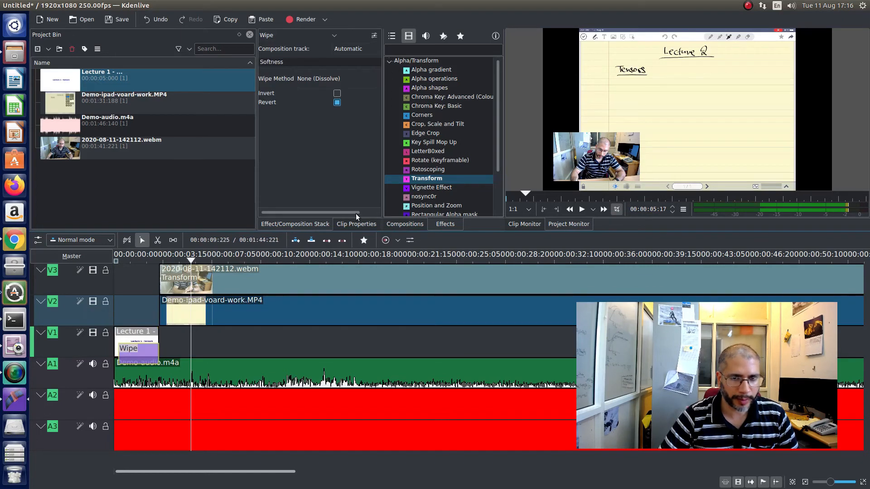
{"action": "left_click", "coordinate": [132, 257]}
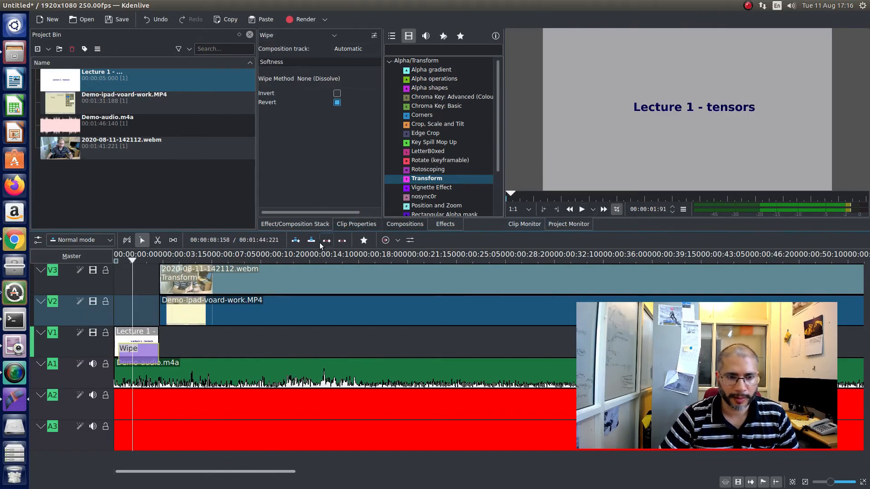
{"action": "left_click", "coordinate": [118, 259]}
{"action": "left_click", "coordinate": [581, 209]}
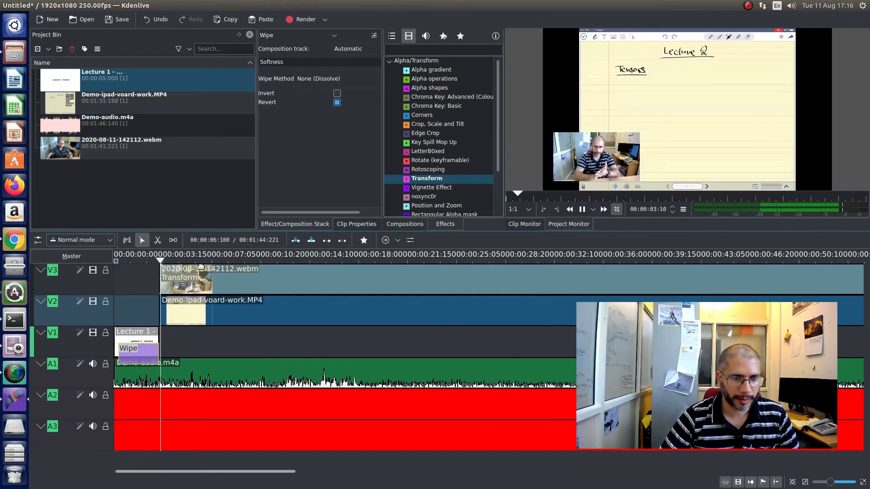
- Shift the title's Wipe slightly later and add another Wipe at the start of Demo-ipad-voard-work.MP4 on V2
{"action": "mouse_move", "coordinate": [148, 356]}
{"action": "left_mouse_down"}
{"action": "mouse_move", "coordinate": [163, 360]}
{"action": "mouse_move", "coordinate": [148, 359]}
{"action": "left_mouse_up"}
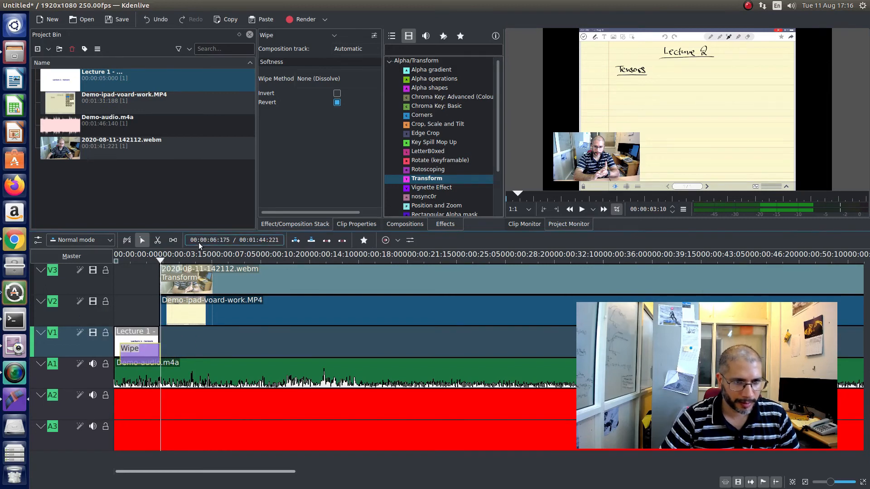
{"action": "left_click", "coordinate": [164, 323]}
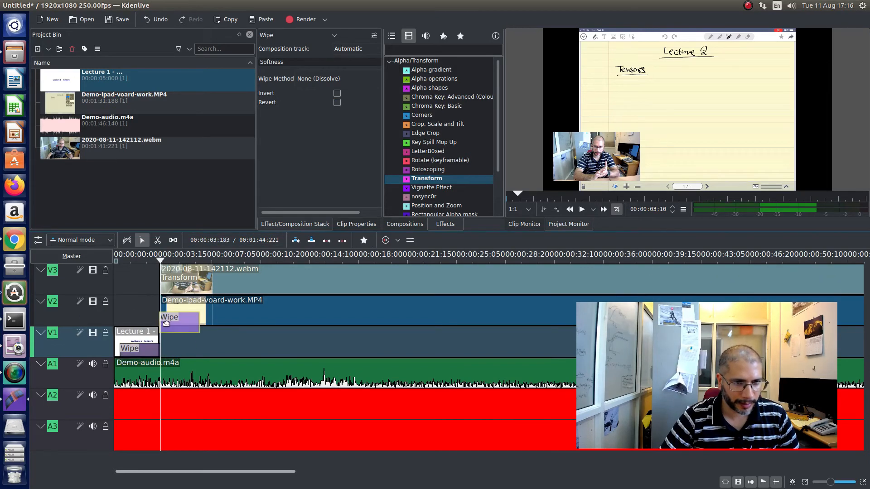
{"action": "left_click", "coordinate": [153, 351]}
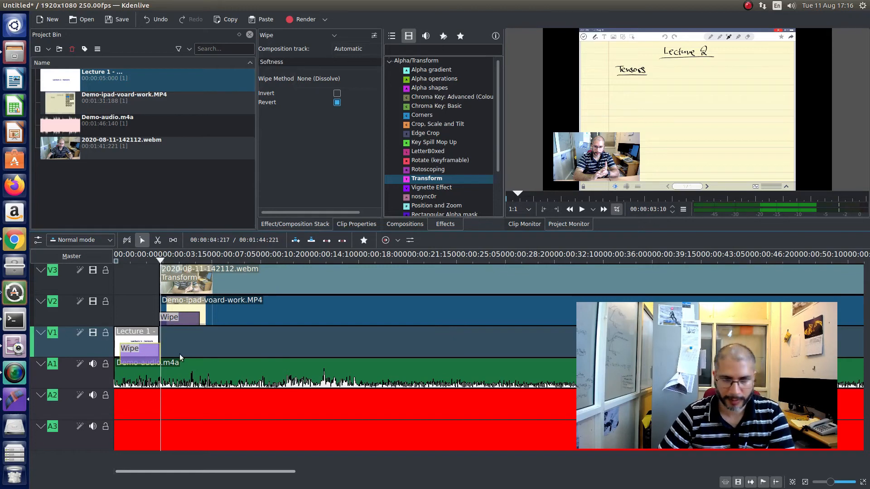
- Remove the Wipe from the title clip, shift the board-work Wipe on V2 to start before the clip, and play the change
{"action": "key", "text": "Delete"}
{"action": "mouse_move", "coordinate": [183, 321]}
{"action": "left_mouse_down"}
{"action": "mouse_move", "coordinate": [174, 295]}
{"action": "mouse_move", "coordinate": [171, 321]}
{"action": "left_mouse_up"}
{"action": "left_click", "coordinate": [143, 259]}
{"action": "key", "text": "space"}
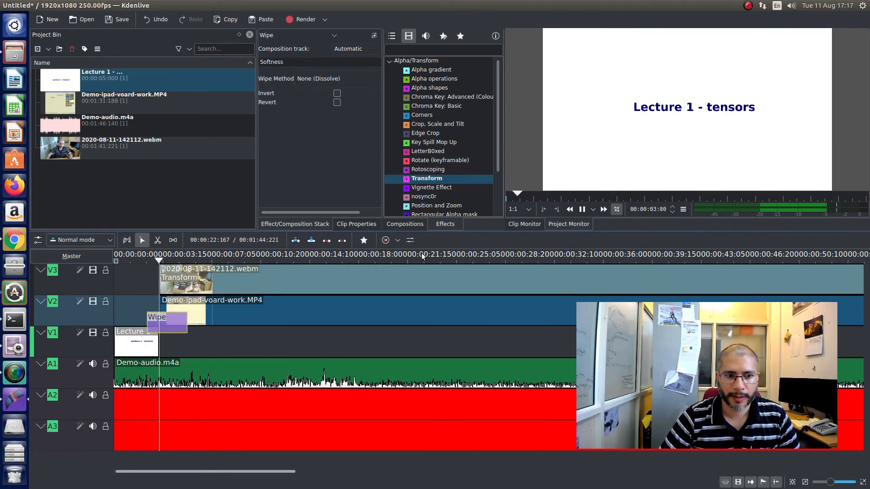
- Add a Wipe again at the end of the title clip on V1 and play the opening to check it
{"action": "left_click", "coordinate": [156, 355]}
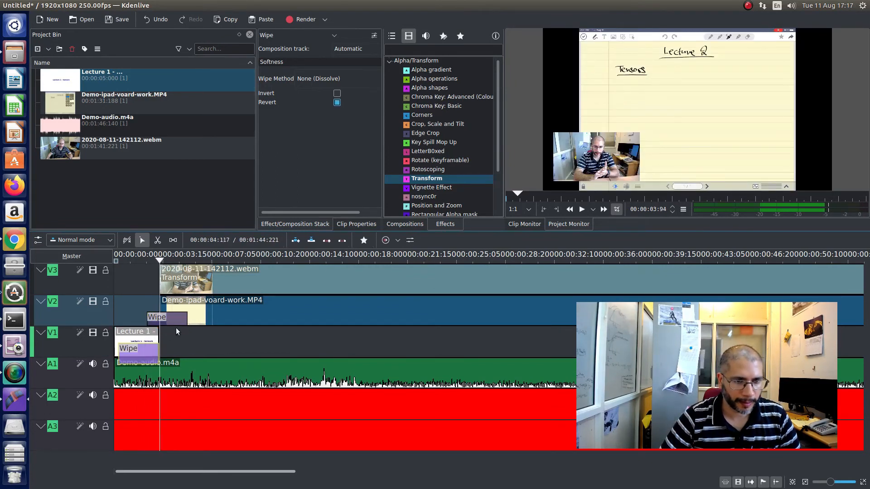
{"action": "left_click", "coordinate": [139, 260]}
{"action": "key", "text": "space"}
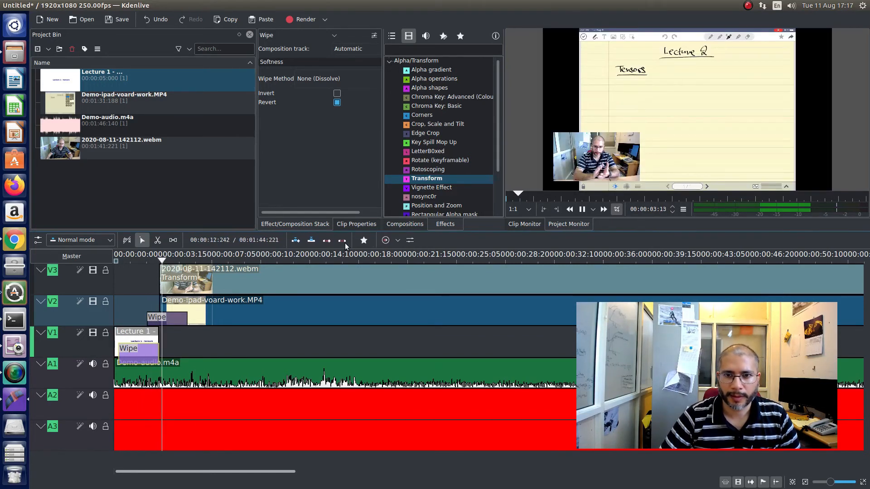
{"action": "key", "text": "space"}
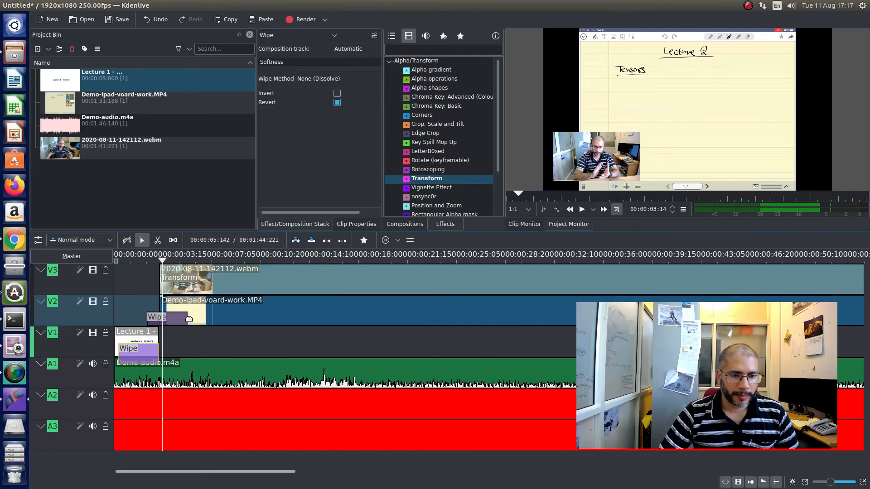
- Try a 3-second fade-out on the title clip, and delete the clip from V1
{"action": "left_click", "coordinate": [156, 330]}
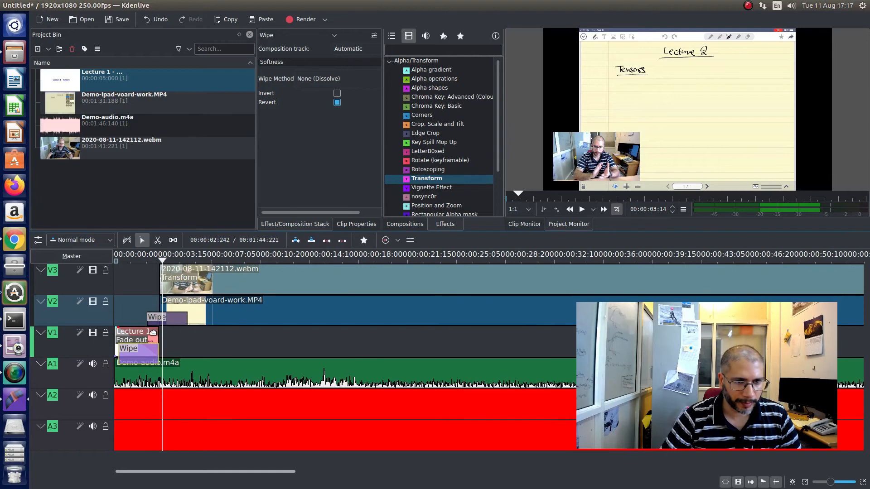
{"action": "left_click", "coordinate": [151, 336]}
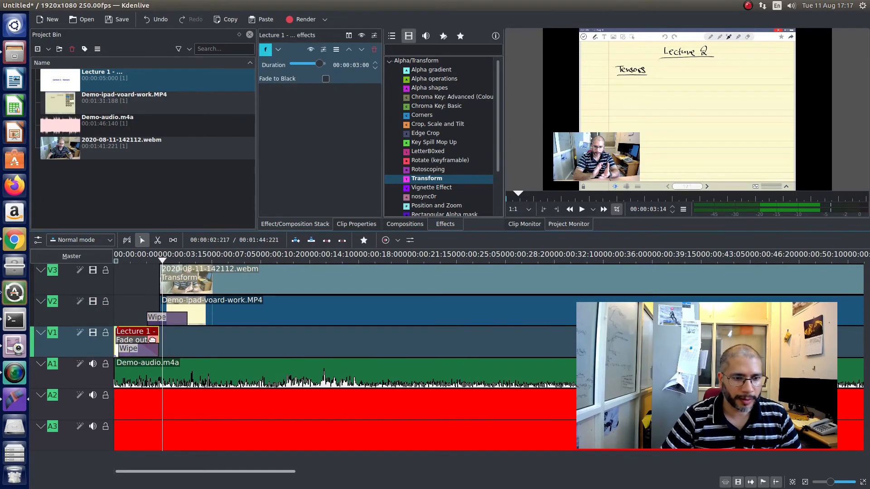
{"action": "key", "text": "Delete"}
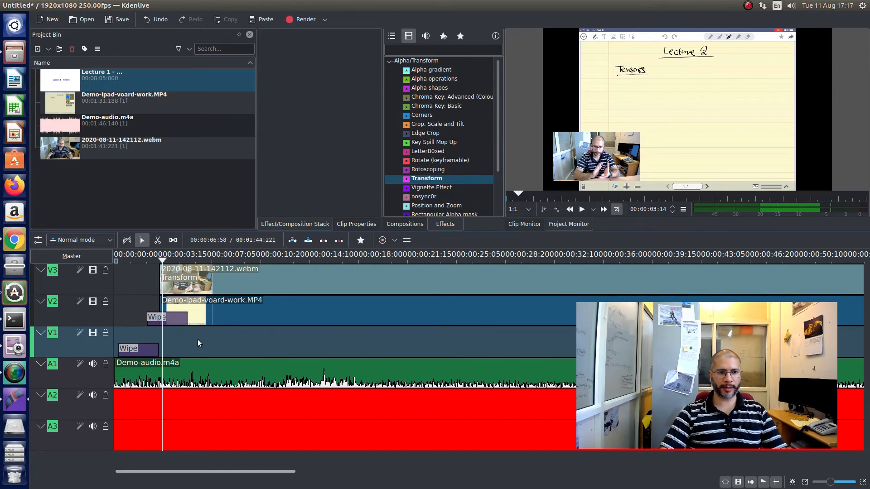
- Save the project as script in the kdenlive-scripts folder under Desktop/TLC-online-teaching-videos/Project-Recording-using-kdenlive
{"action": "left_click", "coordinate": [93, 80]}
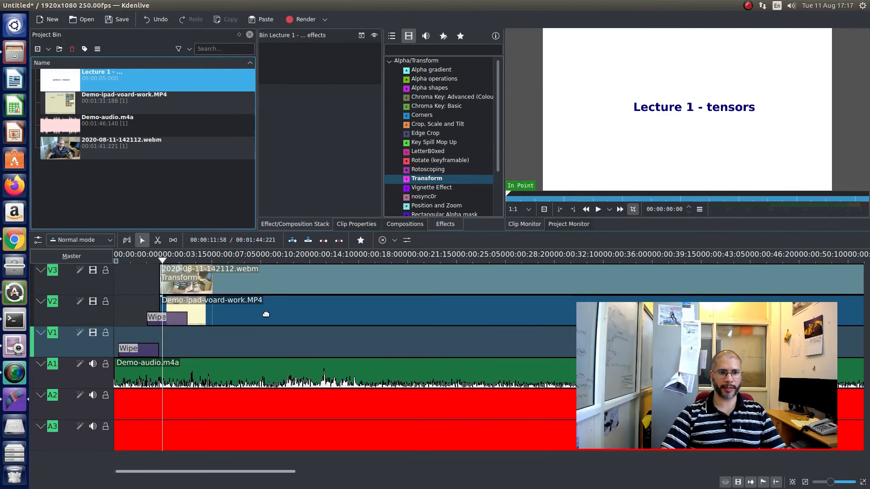
{"action": "left_click", "coordinate": [112, 22]}
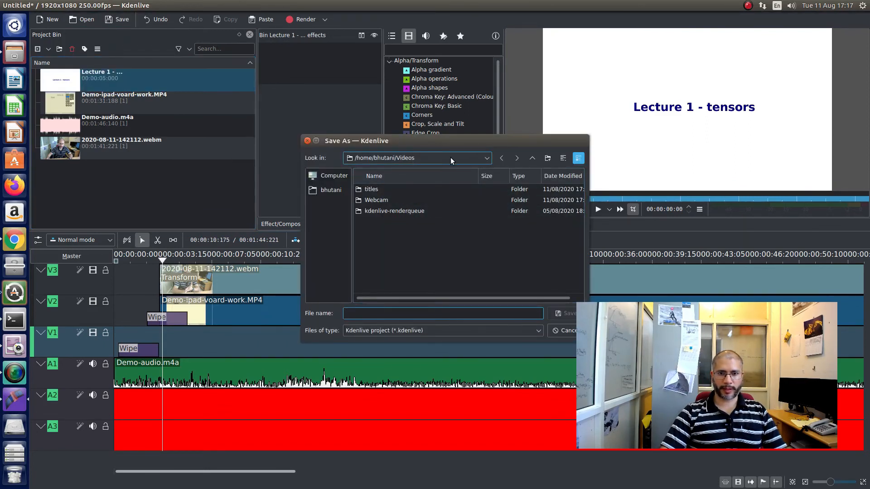
{"action": "left_click", "coordinate": [340, 189]}
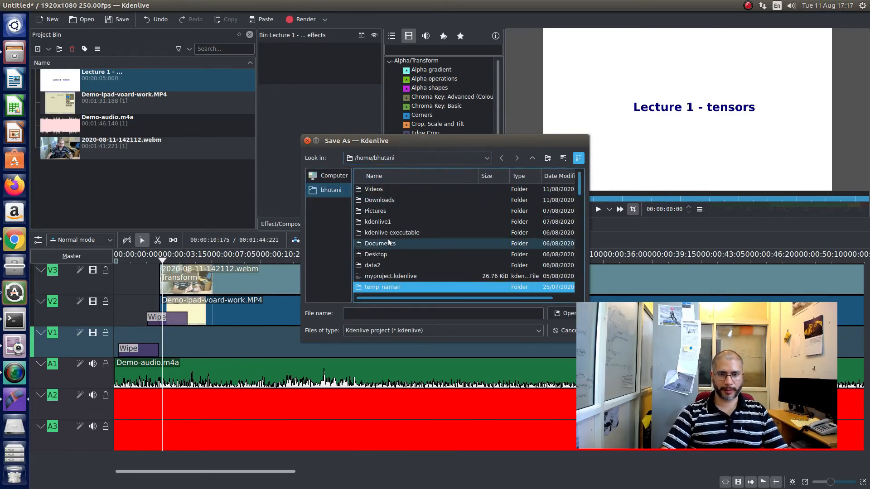
{"action": "left_click", "coordinate": [367, 212]}
{"action": "left_click", "coordinate": [342, 190]}
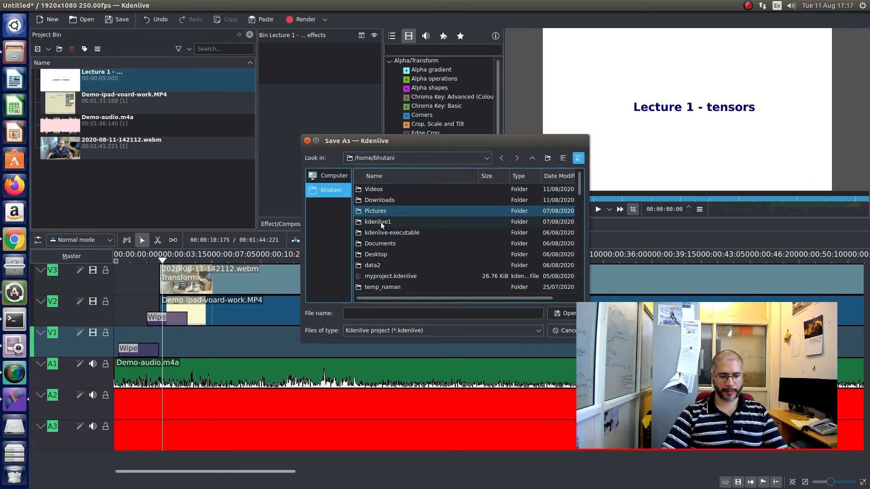
{"action": "double_click", "coordinate": [380, 254]}
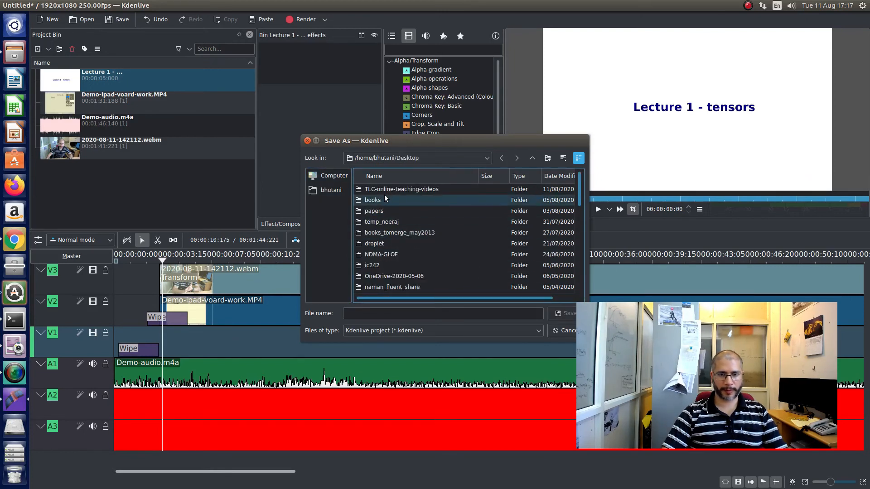
{"action": "double_click", "coordinate": [384, 195]}
{"action": "double_click", "coordinate": [421, 189]}
{"action": "double_click", "coordinate": [384, 203]}
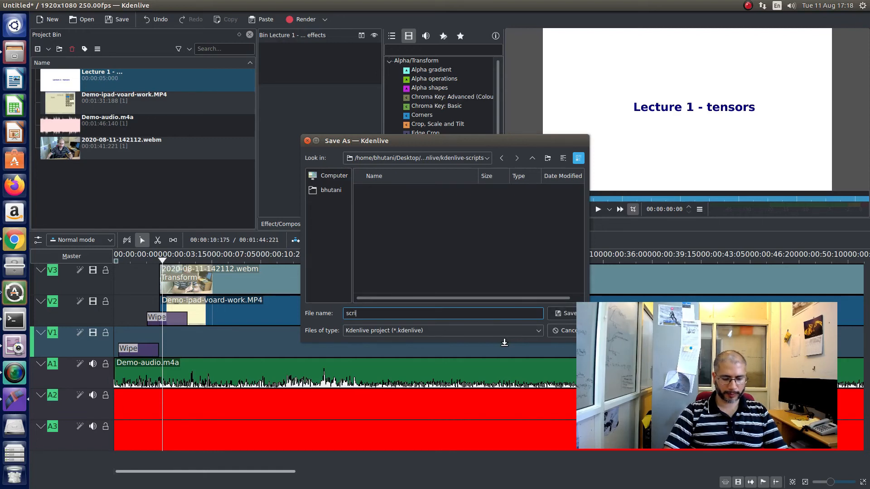
{"action": "type", "text": "script"}
{"action": "left_click", "coordinate": [561, 312]}
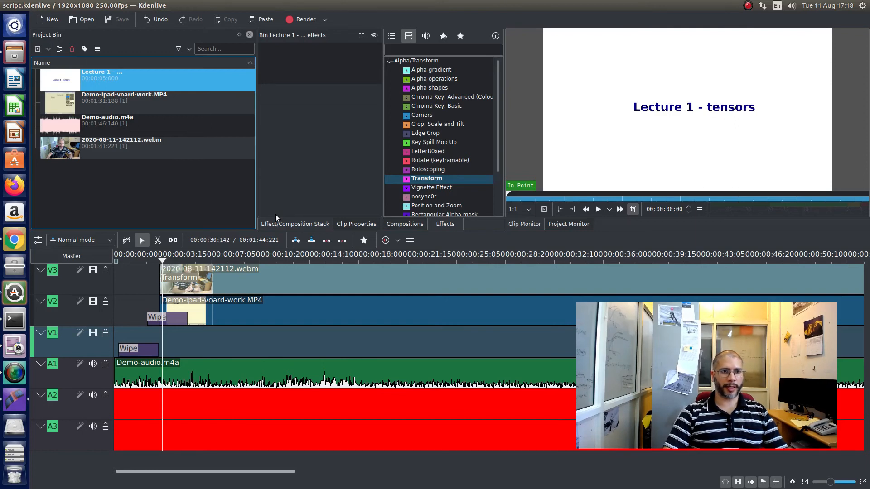
- Close Kdenlive and locate the saved script.kdenlive in the kdenlive-scripts folder in the file manager
{"action": "mouse_move", "coordinate": [1, 4]}
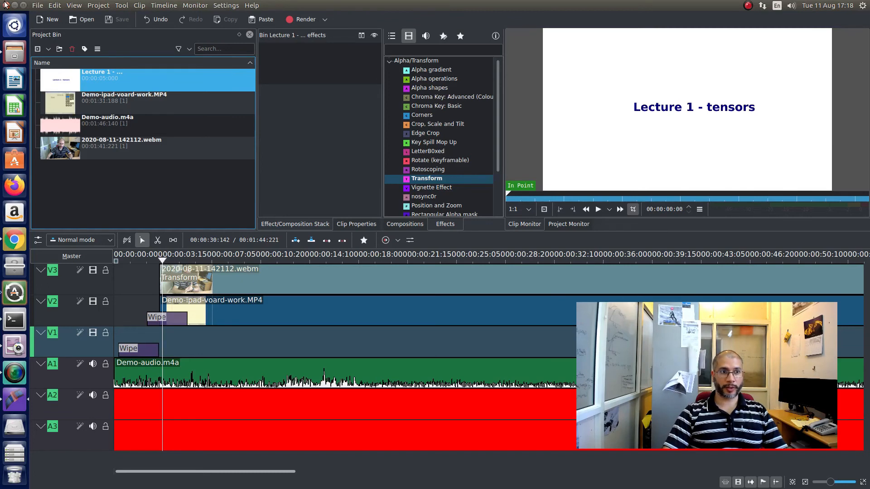
{"action": "left_click", "coordinate": [5, 5]}
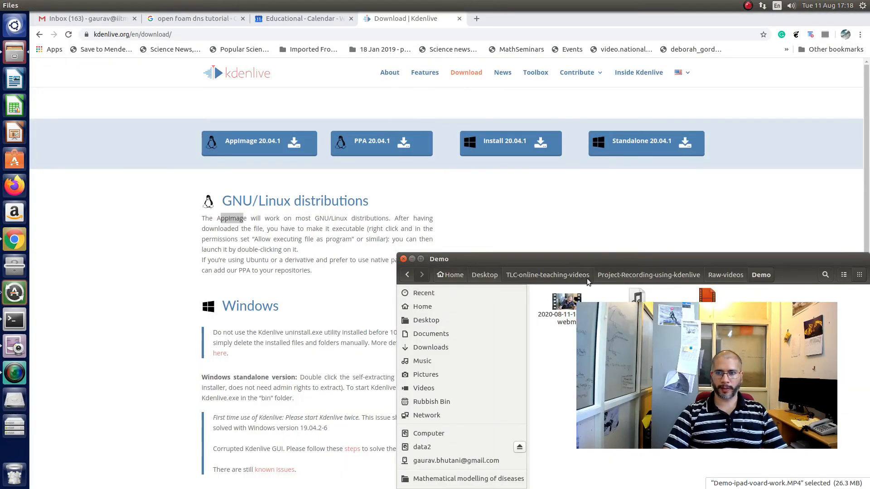
{"action": "left_click", "coordinate": [671, 275]}
{"action": "double_click", "coordinate": [636, 299]}
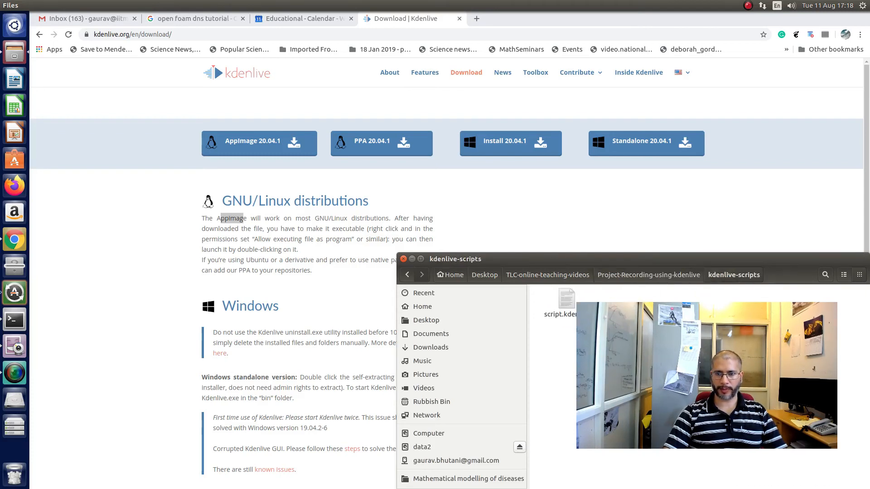
{"action": "left_click", "coordinate": [565, 300]}
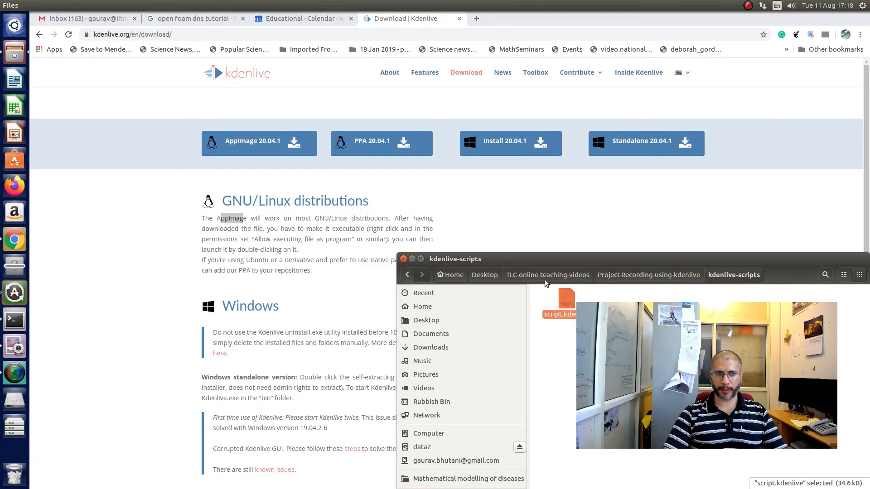
- Open a new file manager window, find the Kdenlive program starting from the home folder, and launch it
{"action": "right_click", "coordinate": [20, 62]}
{"action": "left_click", "coordinate": [40, 63]}
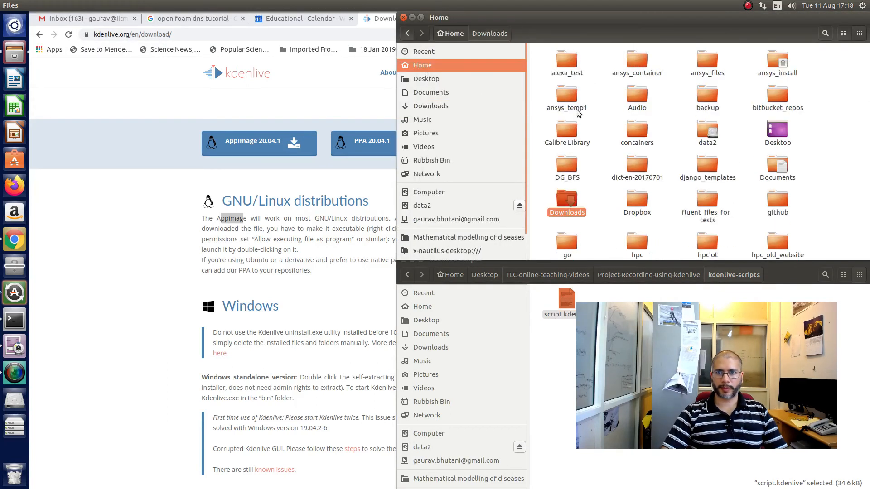
{"action": "left_click", "coordinate": [426, 68]}
{"action": "left_click", "coordinate": [636, 206]}
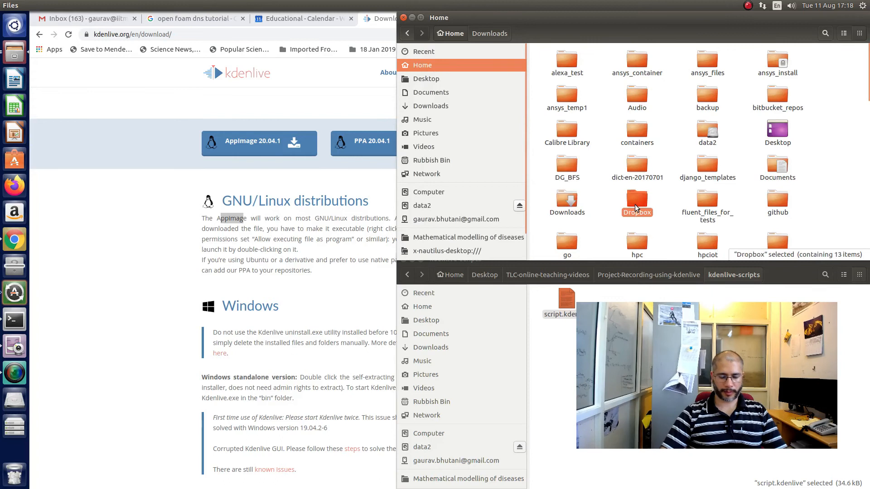
{"action": "type", "text": "kden"}
{"action": "key", "text": "Escape"}
{"action": "key", "text": "Right"}
{"action": "key", "text": "Return"}
{"action": "left_click", "coordinate": [567, 64]}
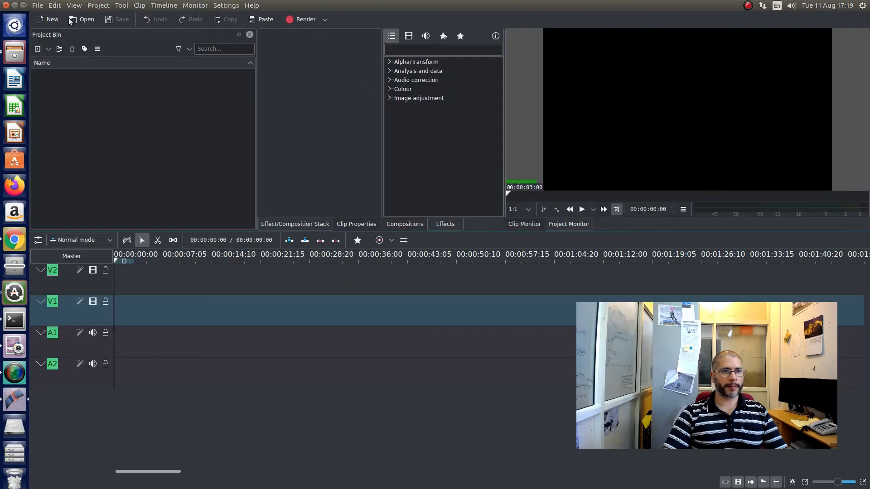
- Open the saved project script.kdenlive from the kdenlive-scripts folder
{"action": "left_click", "coordinate": [38, 8]}
{"action": "left_click", "coordinate": [64, 26]}
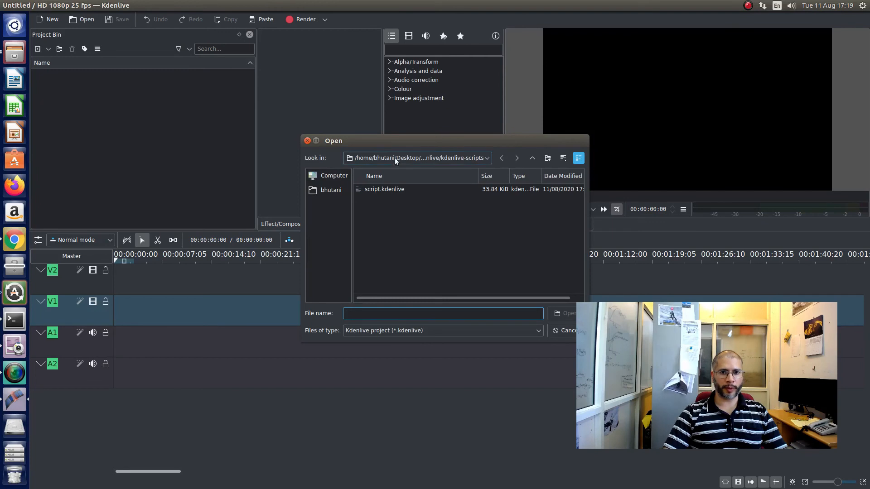
{"action": "double_click", "coordinate": [390, 193]}
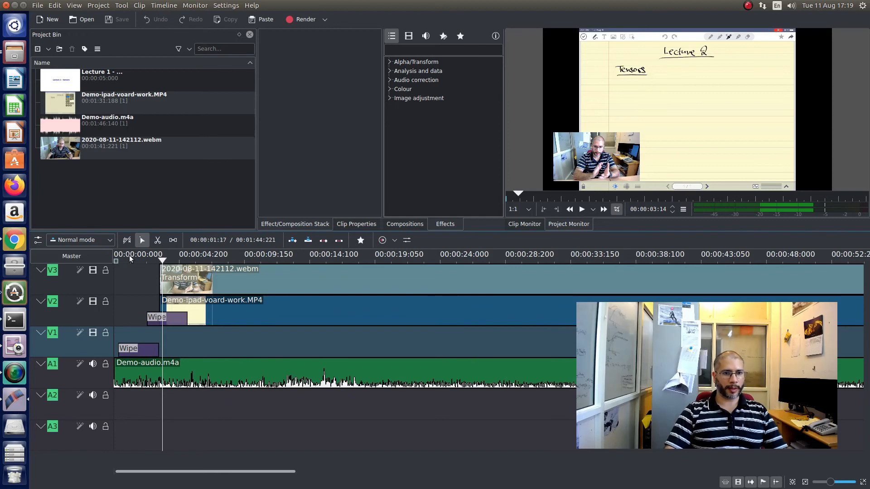
{"action": "scroll", "coordinate": [161, 306], "scroll_direction": "down", "scroll_amount": 2}
{"action": "scroll", "coordinate": [161, 305], "scroll_direction": "up", "scroll_amount": 2}
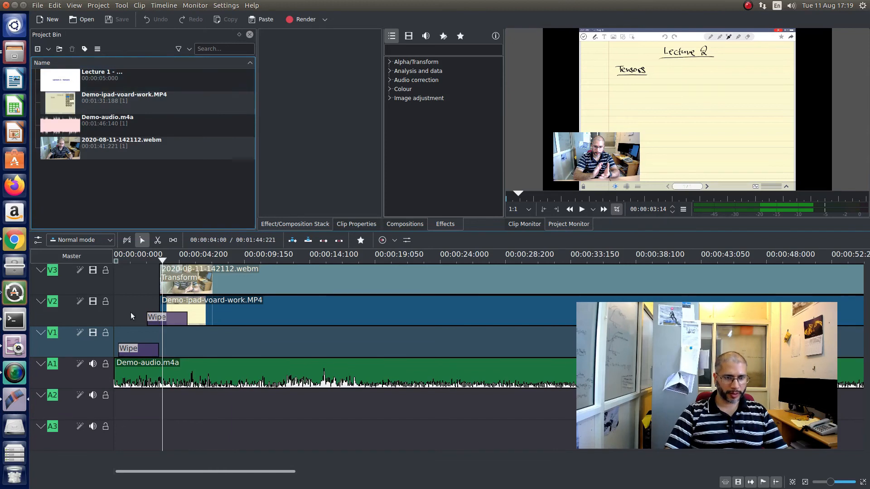
- Place the Lecture 1 title at the start of V1, shorten it to end where the board-work clip begins, and save the project
{"action": "left_click", "coordinate": [135, 338]}
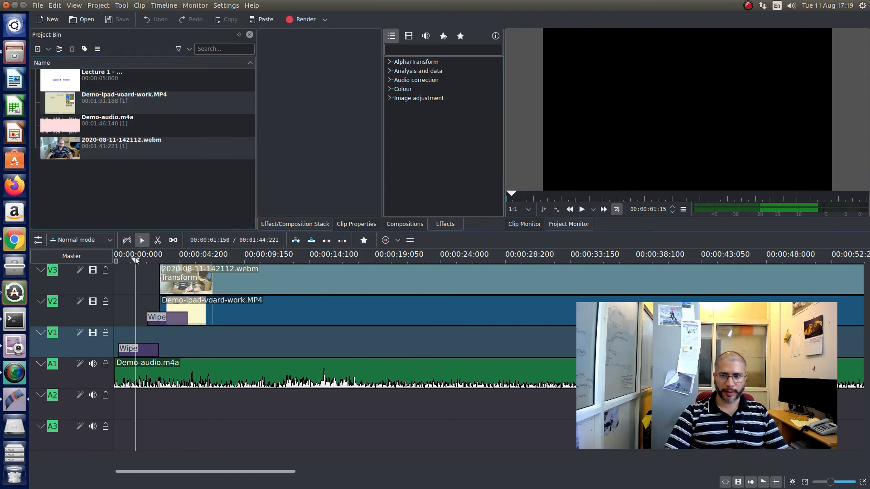
{"action": "left_click_drag", "start_coordinate": [97, 83], "coordinate": [114, 348]}
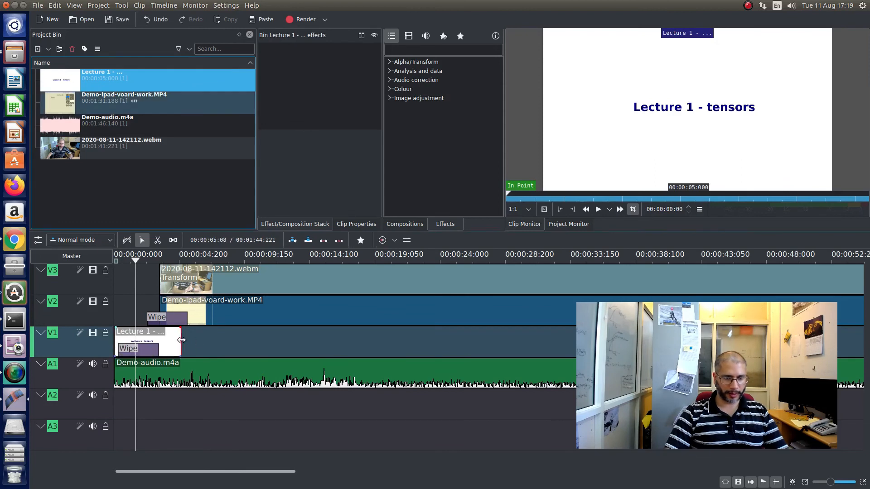
{"action": "left_click_drag", "start_coordinate": [172, 340], "coordinate": [158, 340]}
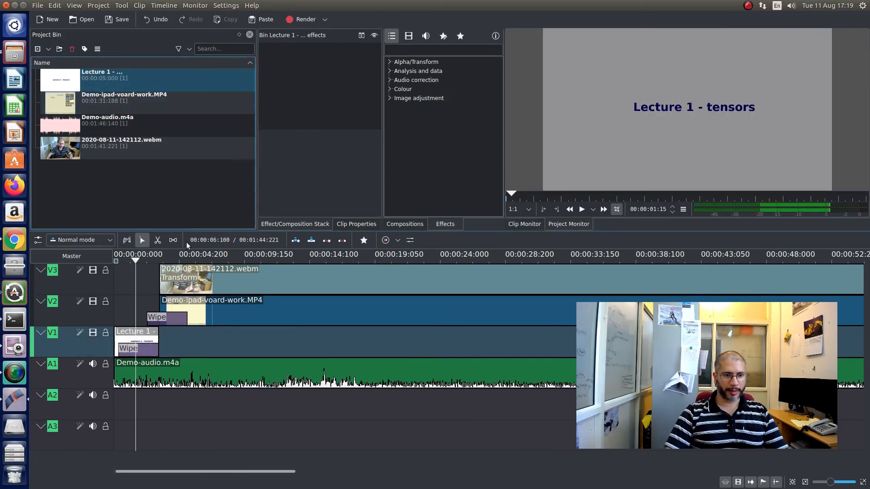
{"action": "key", "text": "ctrl+s"}
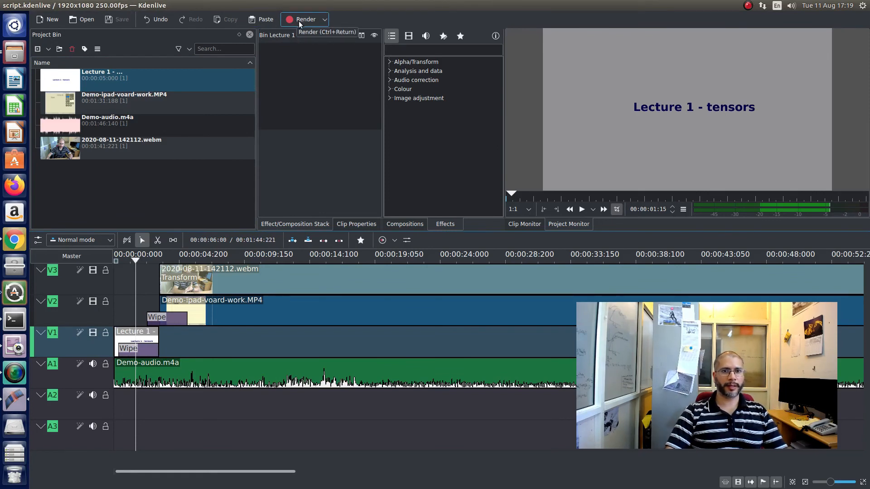
- Render the full project to script.mp4 in the Videos folder with the custom MP4 (H264/AAC) format
{"action": "left_click", "coordinate": [298, 21]}
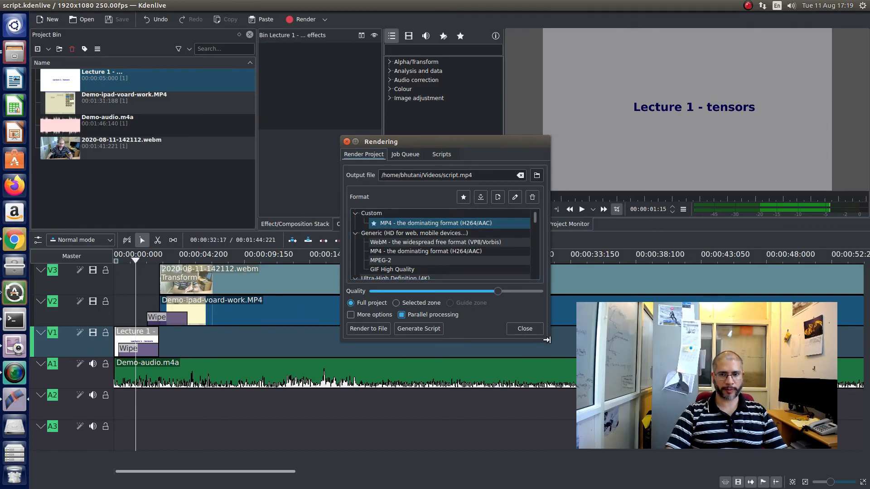
{"action": "left_click", "coordinate": [437, 223]}
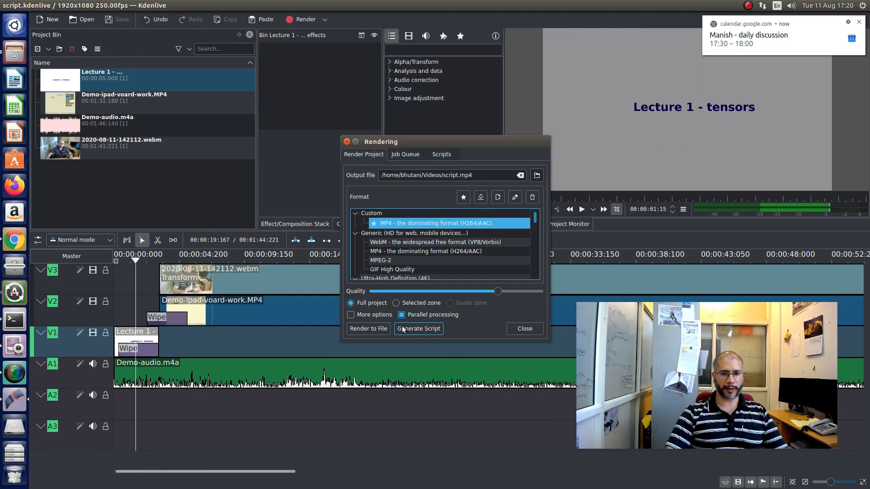
{"action": "left_click", "coordinate": [381, 329]}
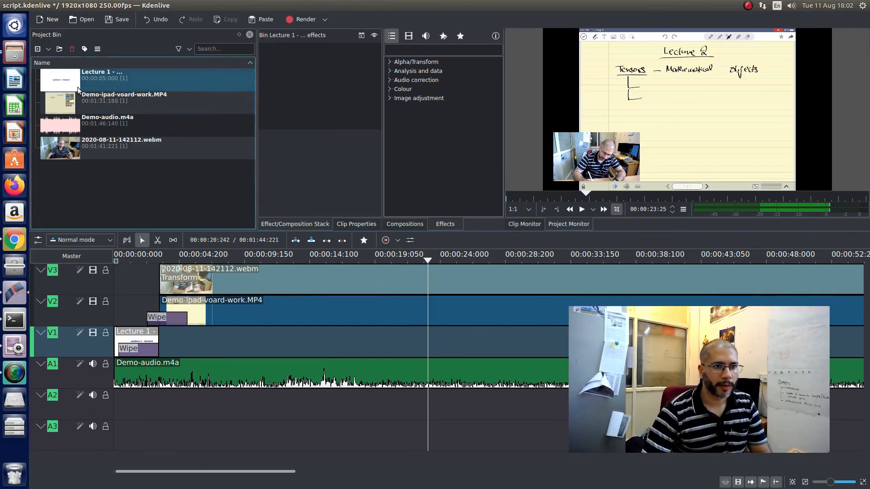
- Open the rendered script.mp4 from the Videos folder, skip through it to check the result, and close the player
{"action": "left_click", "coordinate": [13, 62]}
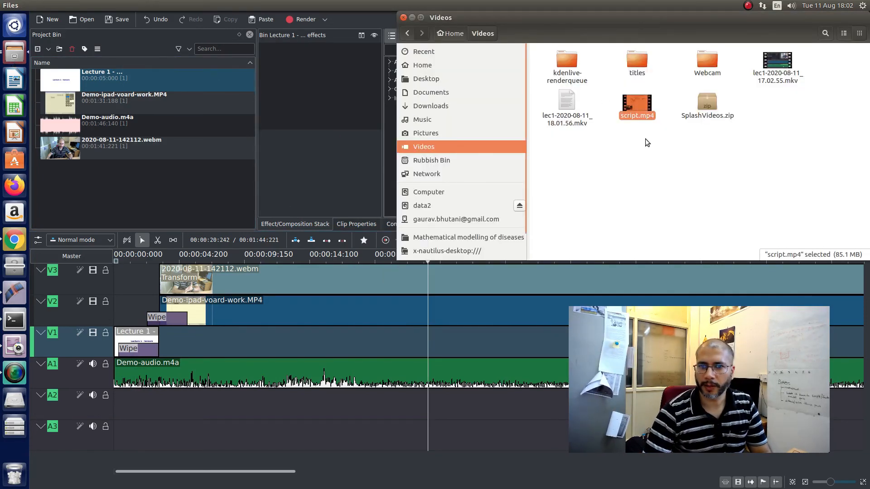
{"action": "double_click", "coordinate": [637, 104]}
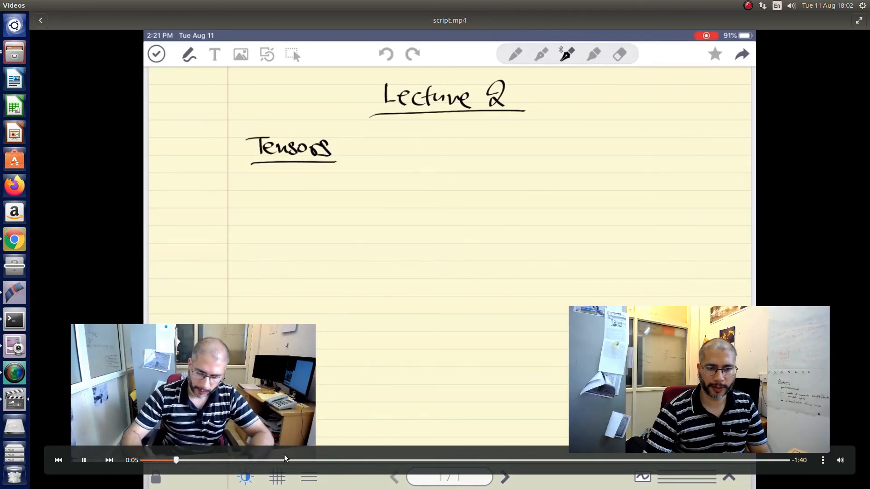
{"action": "left_click", "coordinate": [315, 461]}
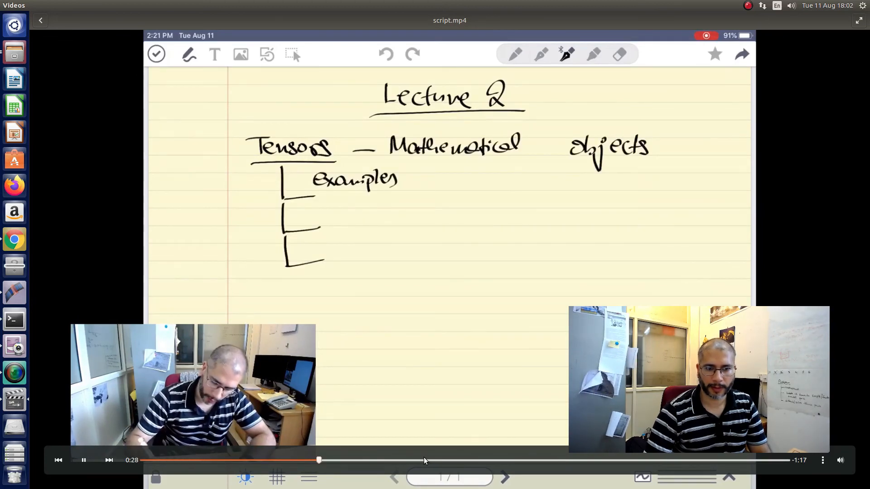
{"action": "left_click", "coordinate": [419, 460]}
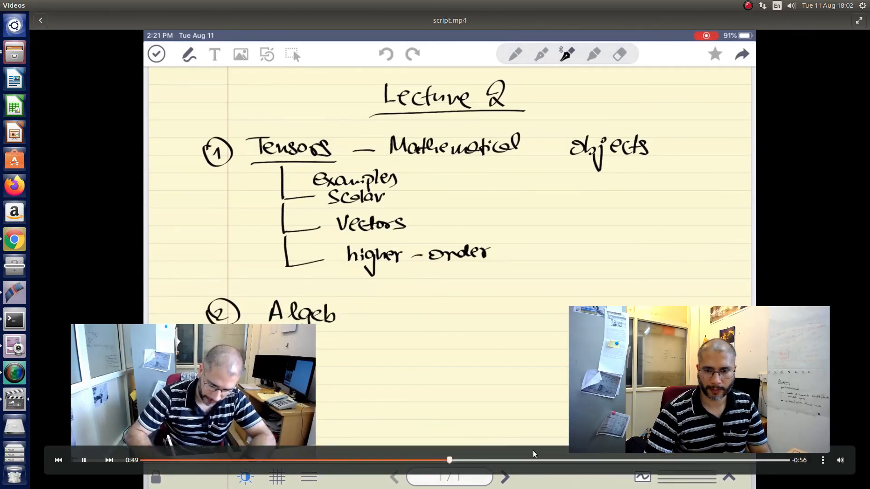
{"action": "left_click", "coordinate": [562, 460]}
{"action": "left_click", "coordinate": [671, 461]}
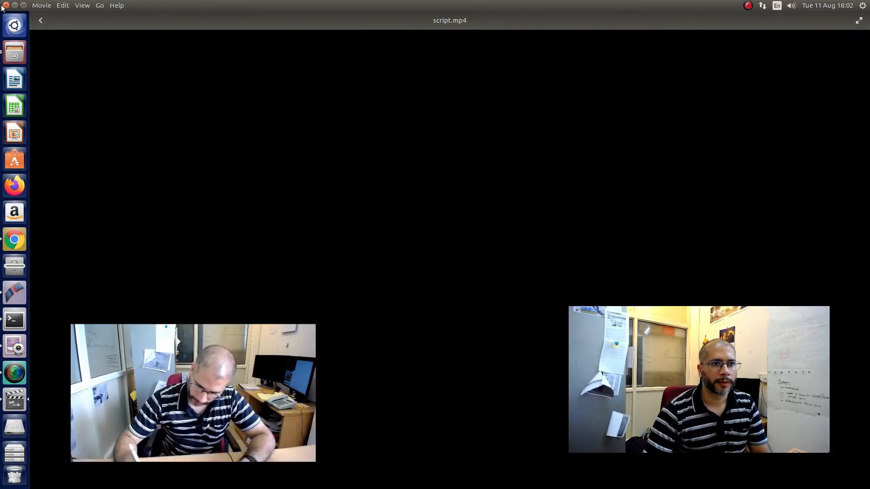
{"action": "left_click", "coordinate": [5, 5]}
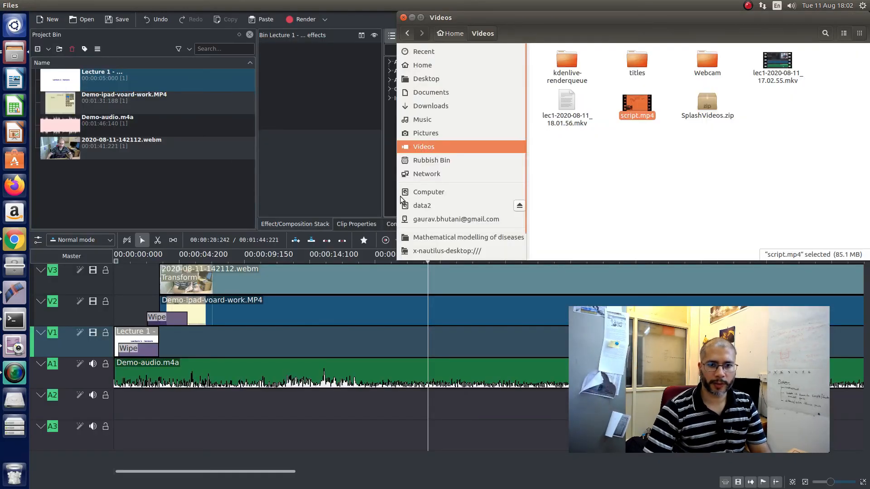